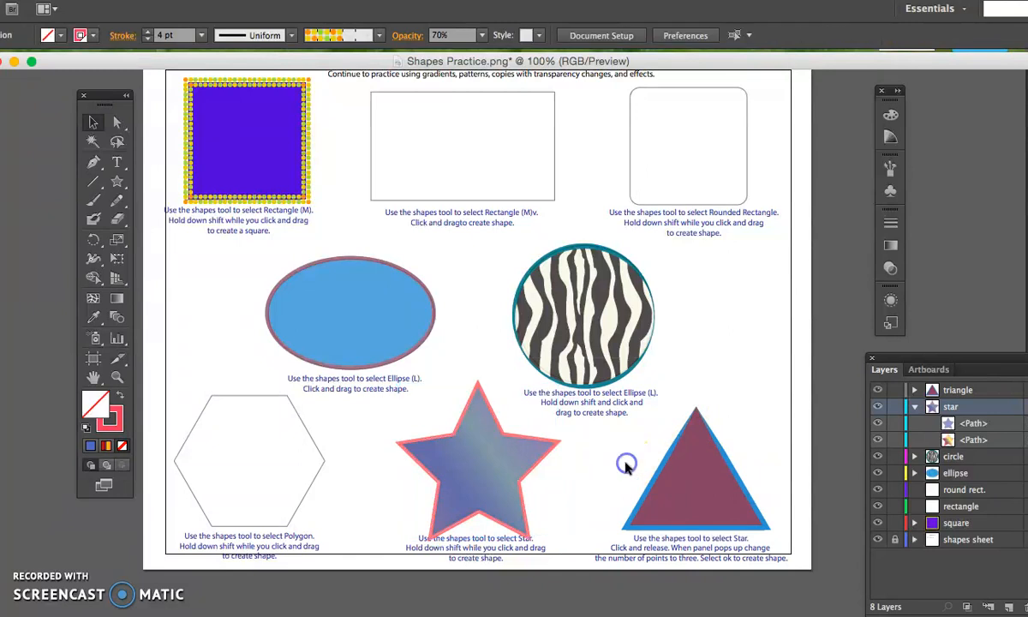
Move the semi-transparent blue copy off the star and delete it.
left_click(532, 463)
left_click_drag(532, 462, 444, 470)
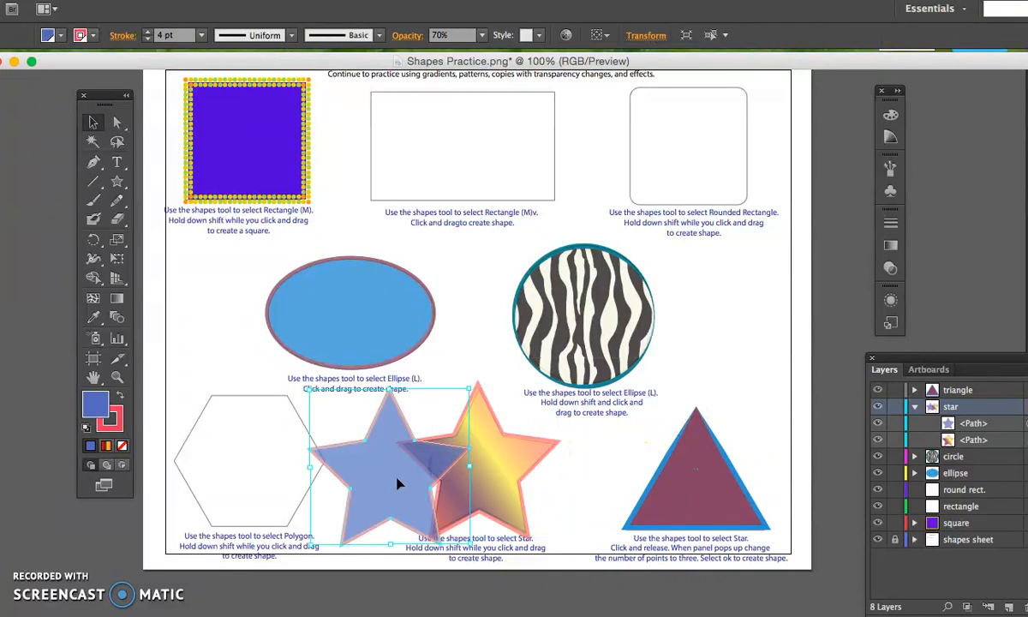
key("Delete")
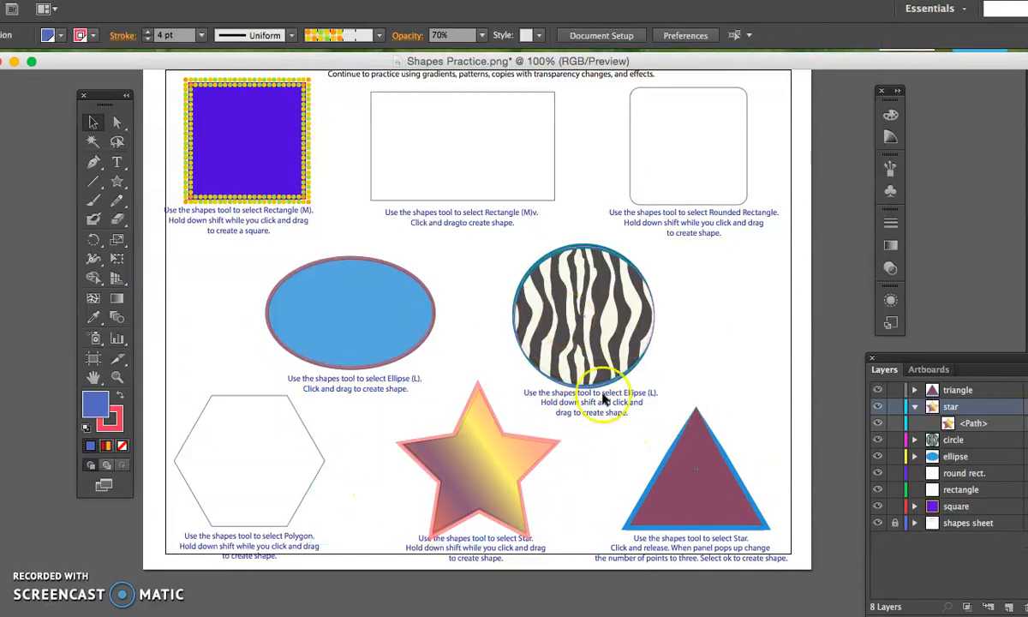
Delete the maroon triangle with the blue stroke and collapse the star layer.
left_click(653, 495)
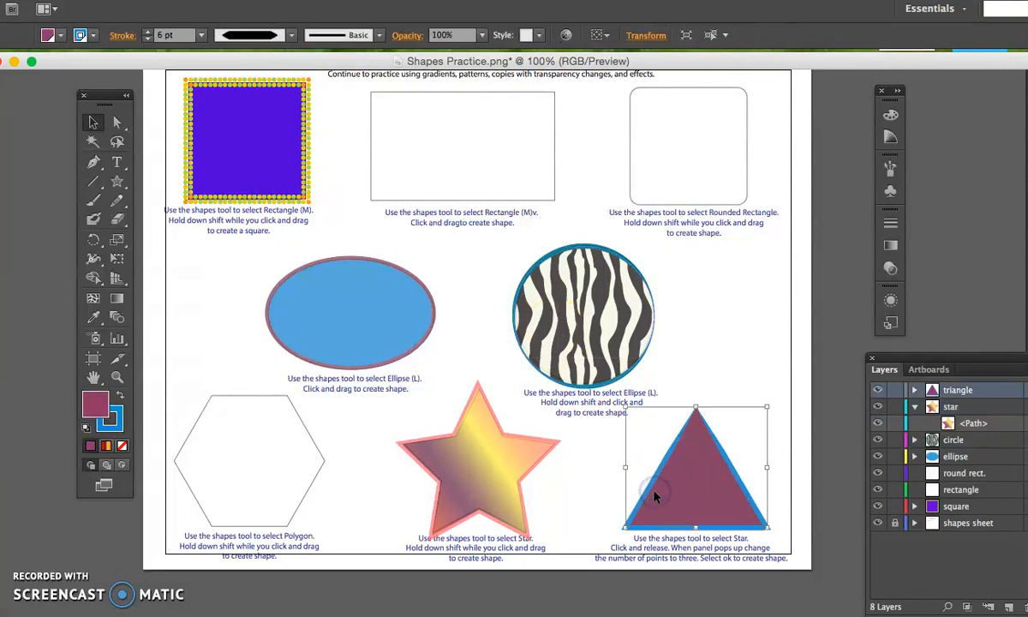
key("Delete")
left_click(786, 460)
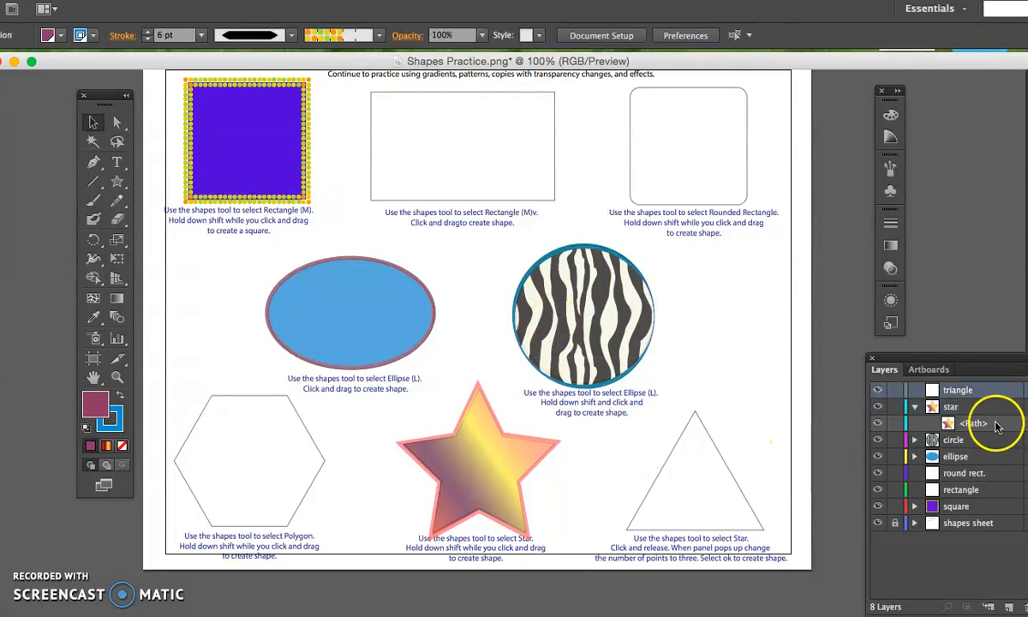
left_click(915, 406)
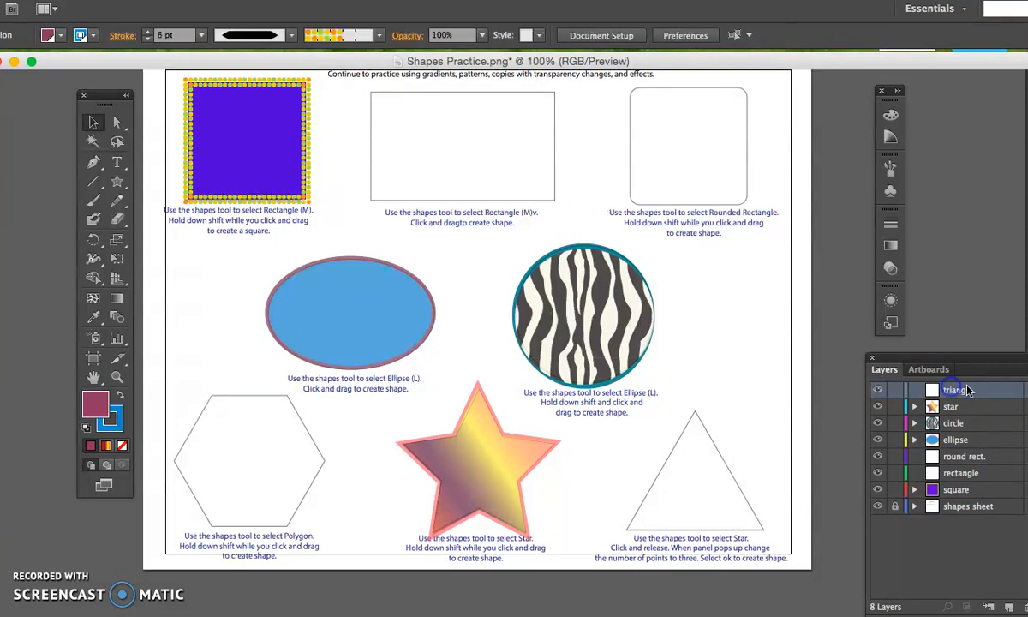
Bring the whole Layers panel into view and detach the shape tools as a floating panel beside the page.
left_click_drag(985, 358, 911, 360)
left_click_drag(117, 183, 814, 271)
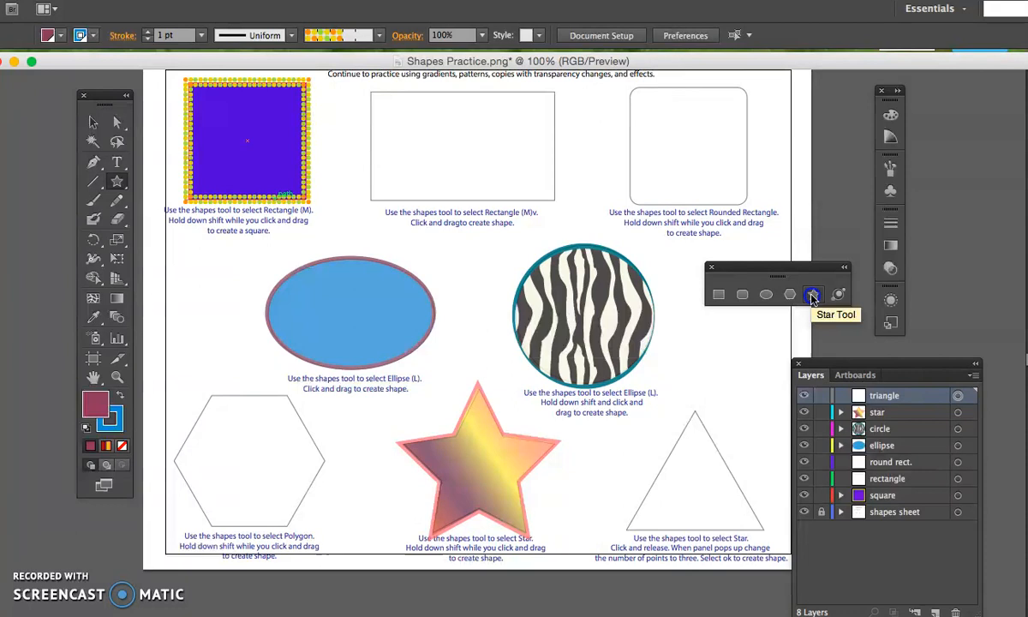
left_click(812, 296)
left_click_drag(666, 358, 734, 447)
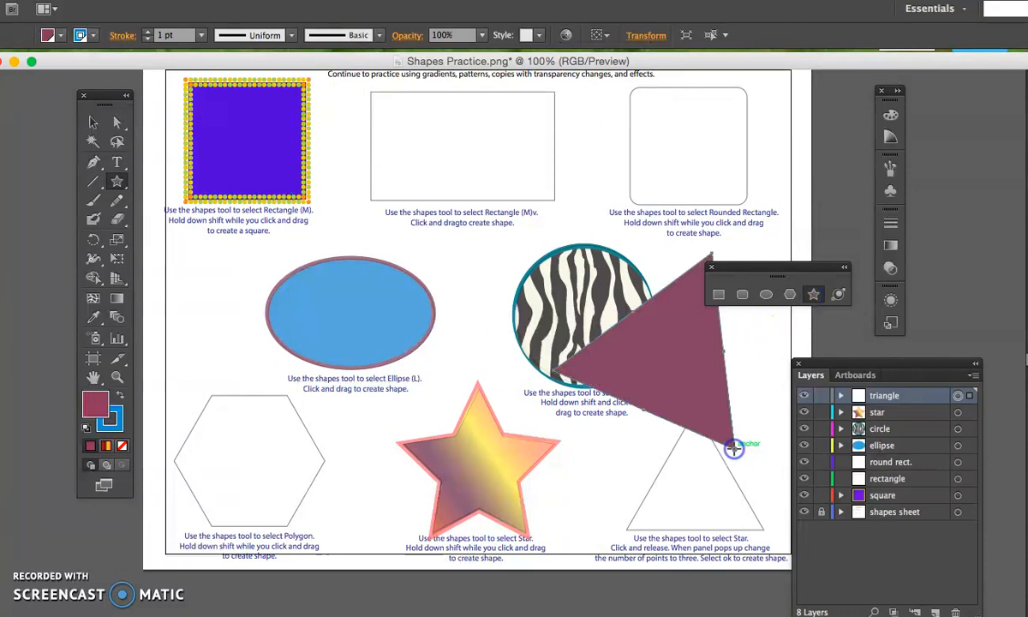
key("Delete")
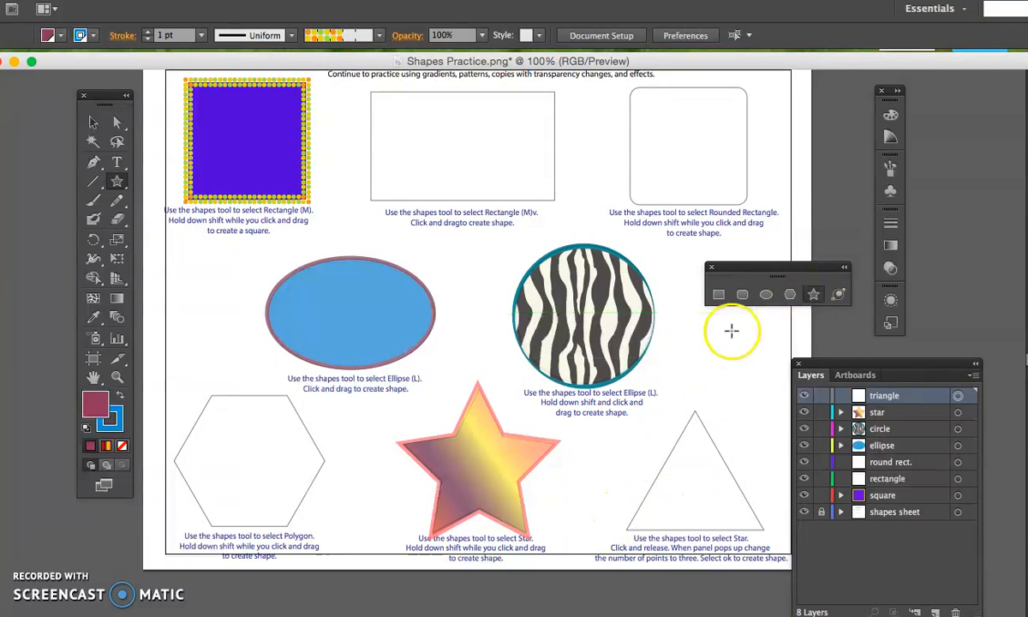
Create a triangle on the triangle layer with the Star tool's options, using 3 points.
left_click(697, 372)
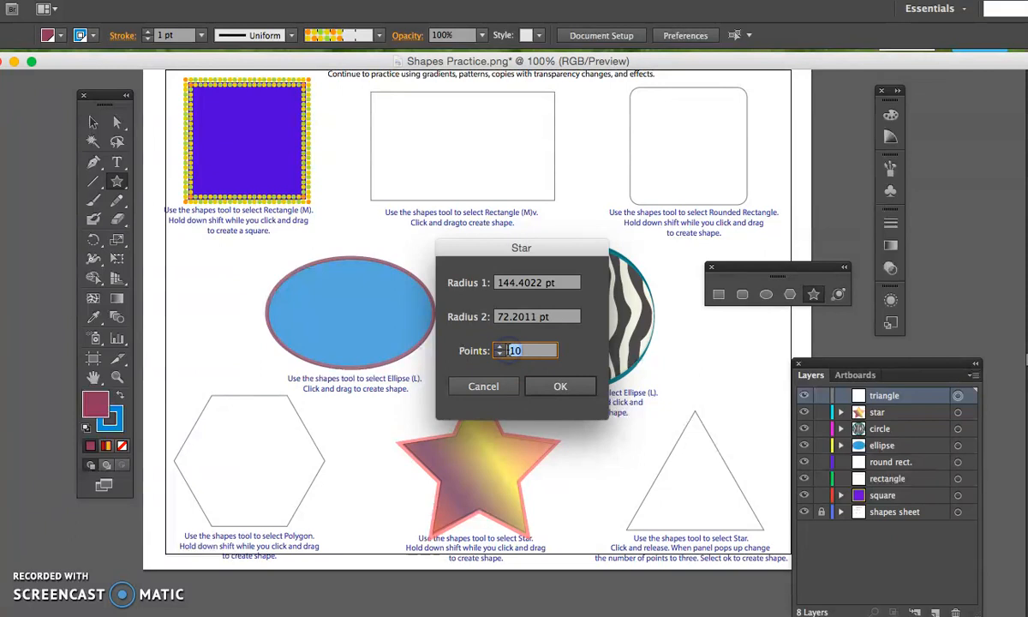
left_click(565, 384)
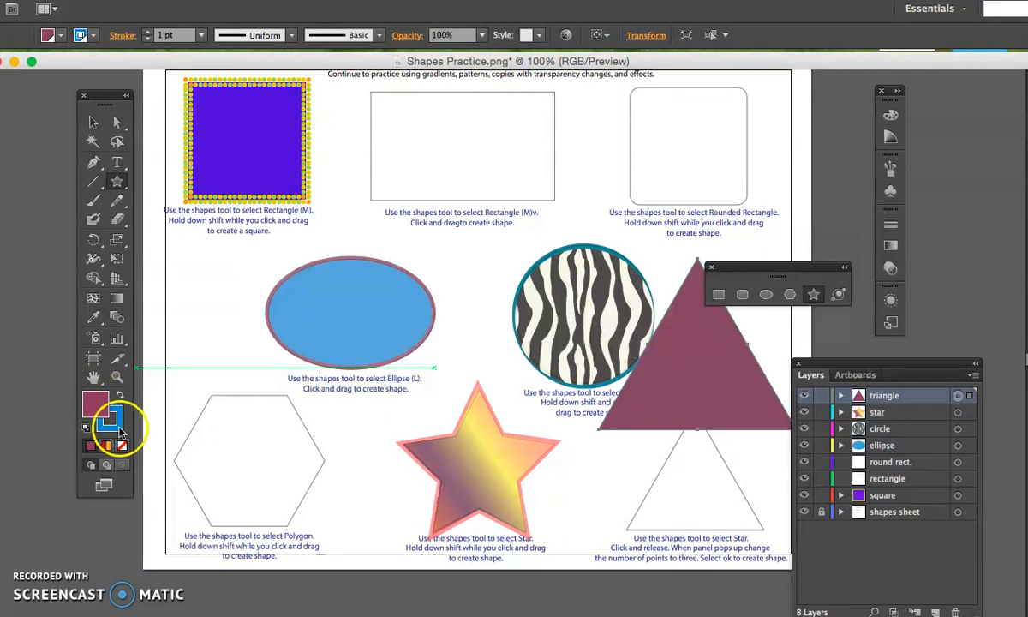
left_click(96, 403)
Move the new triangle down over the printed triangle outline and set its fill to None.
left_click(92, 122)
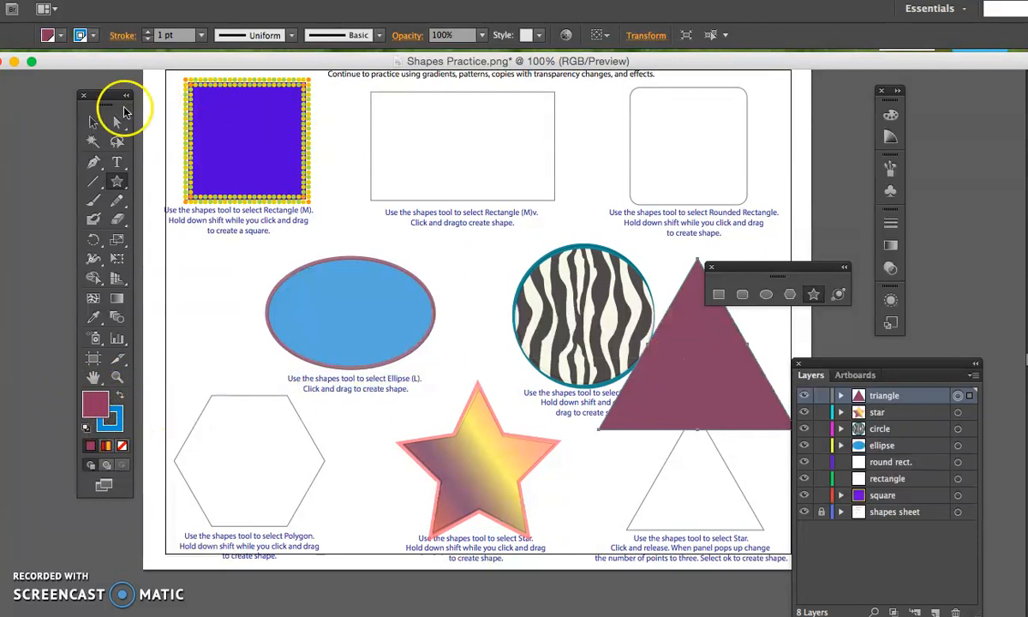
left_click_drag(700, 382, 682, 486)
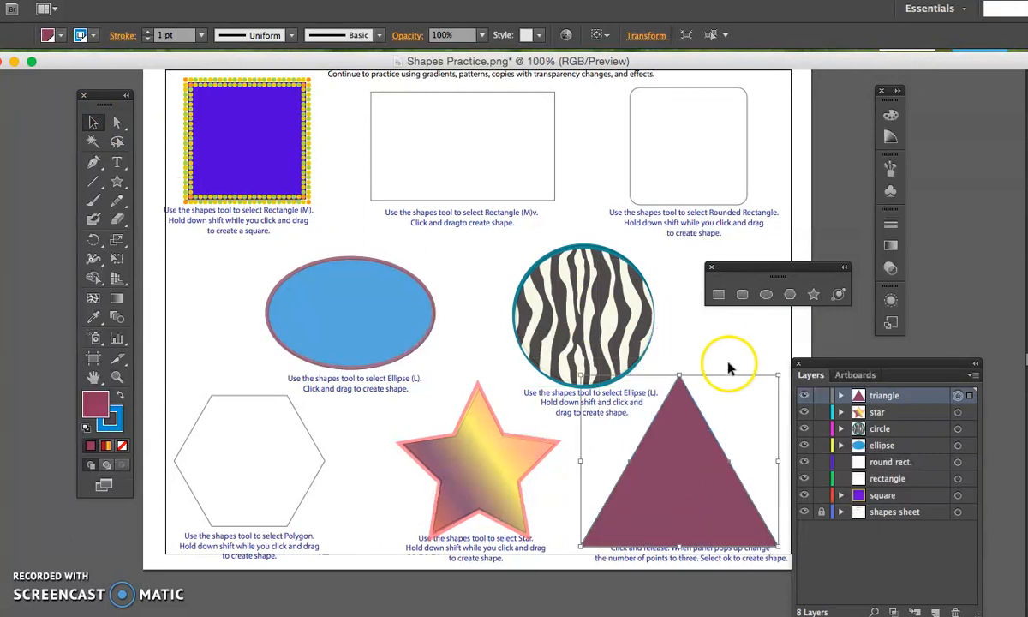
left_click(49, 36)
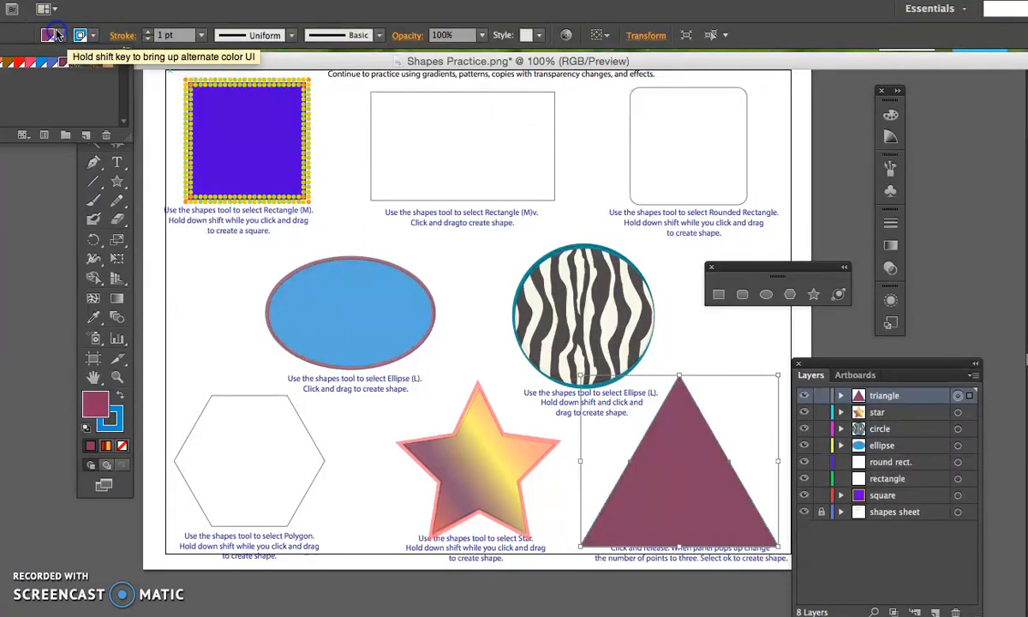
left_click(5, 62)
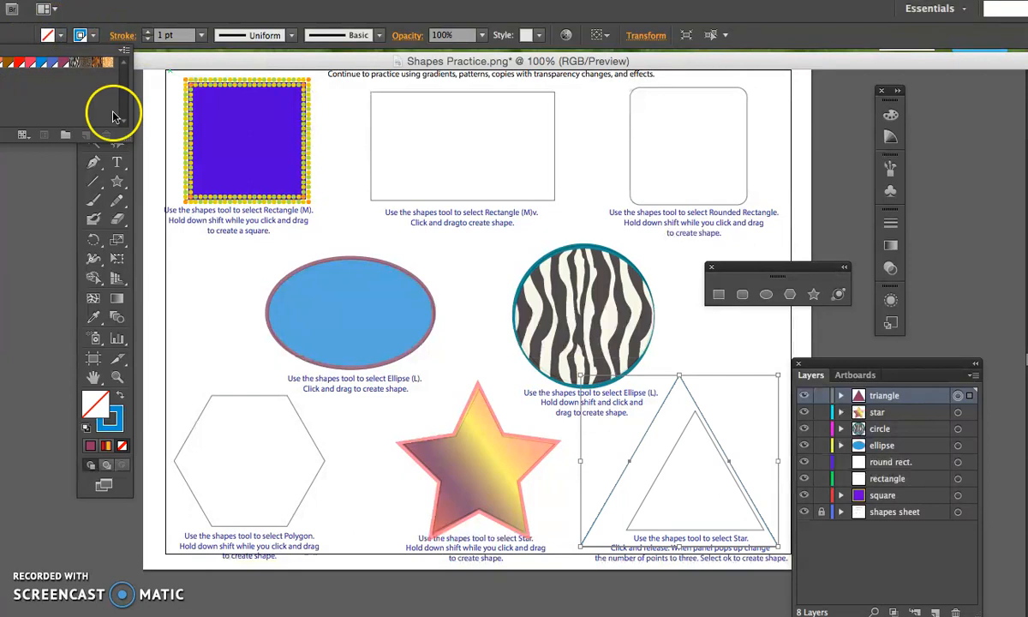
Scale the triangle down and nudge it until its edges match the printed triangle outline.
left_click(776, 377)
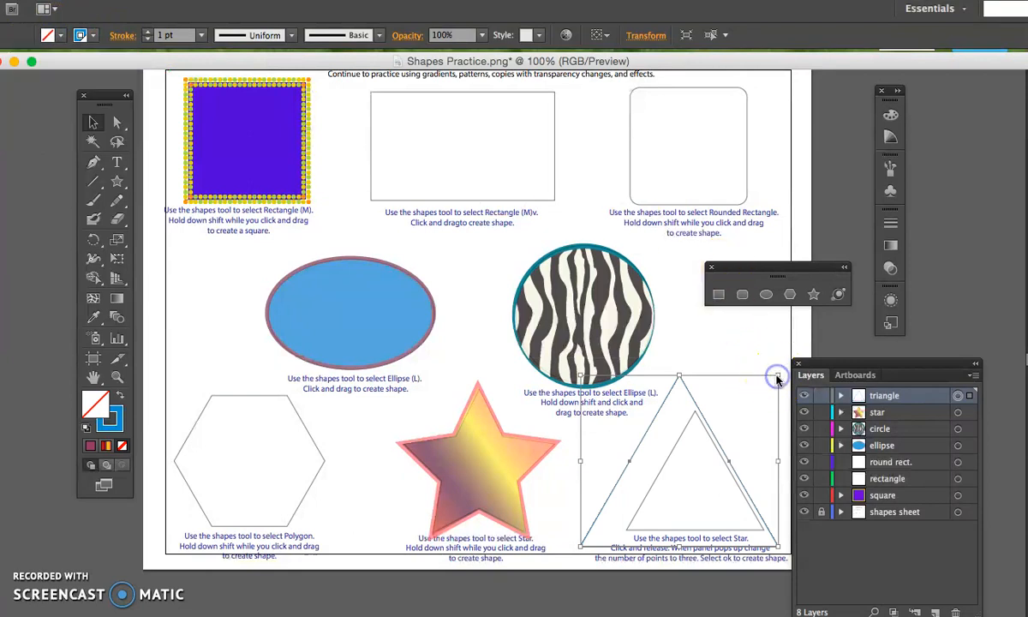
left_click_drag(776, 378, 719, 420)
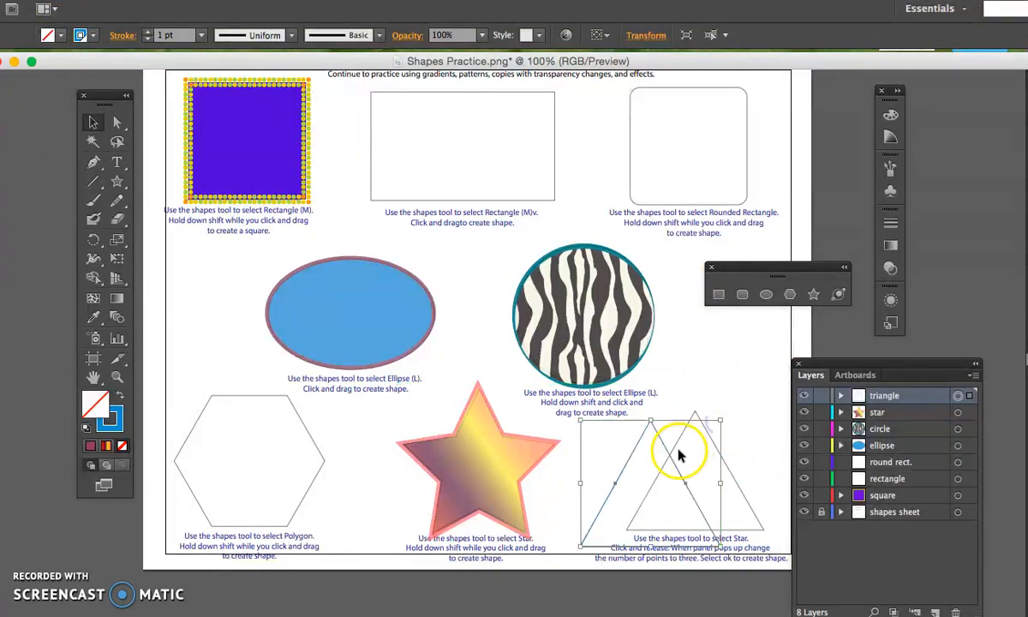
left_click_drag(669, 456, 716, 443)
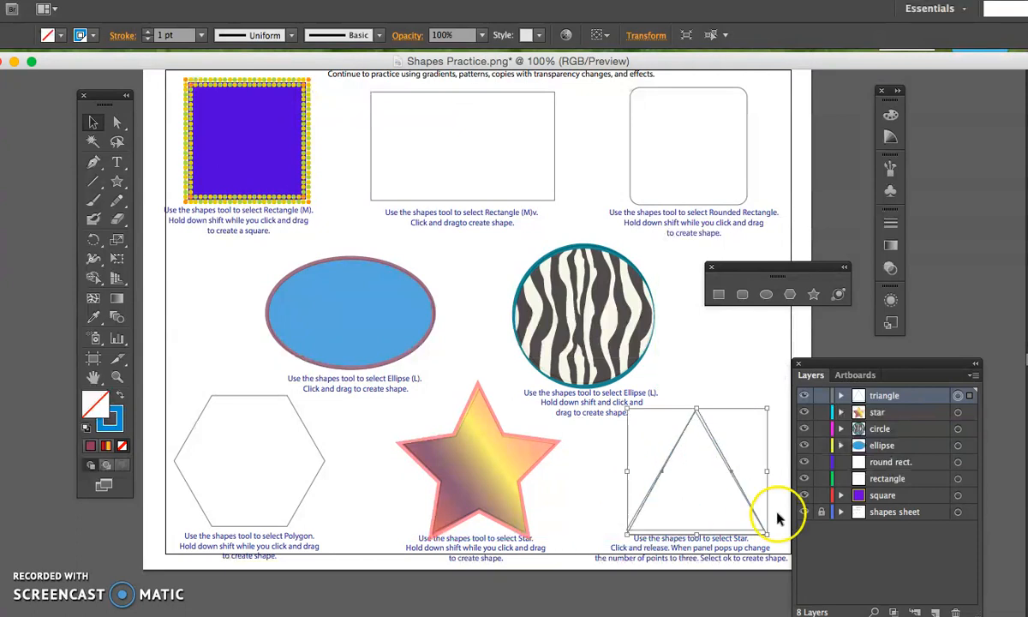
left_click_drag(769, 528, 767, 526)
key("Left")
key("Left")
key("Down")
key("Down")
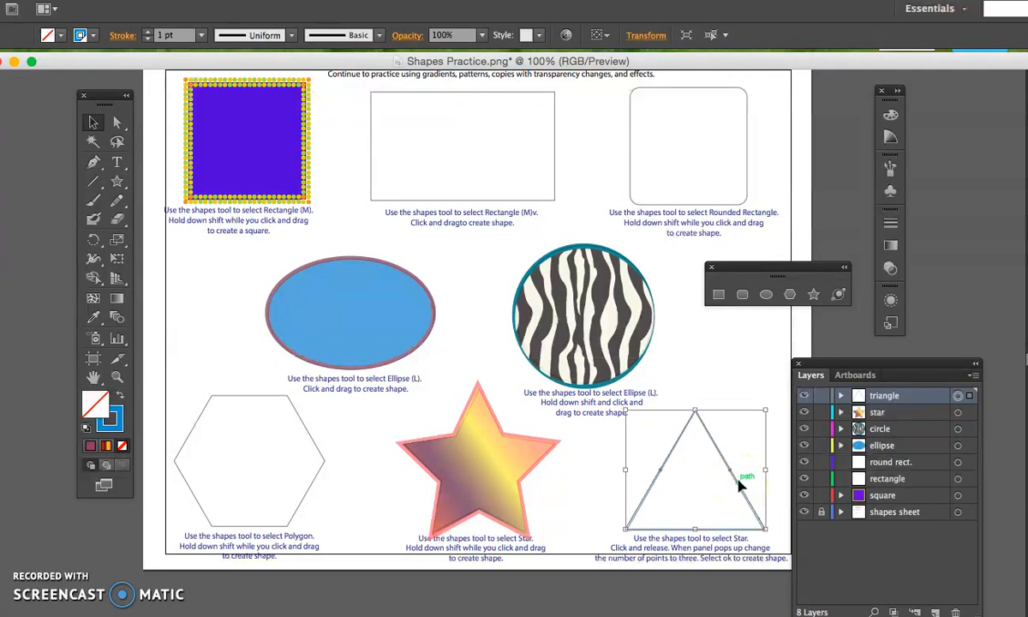
Fill the triangle with the blue PANTONE 285 UP swatch and give it a 4 pt maroon stroke.
left_click(49, 35)
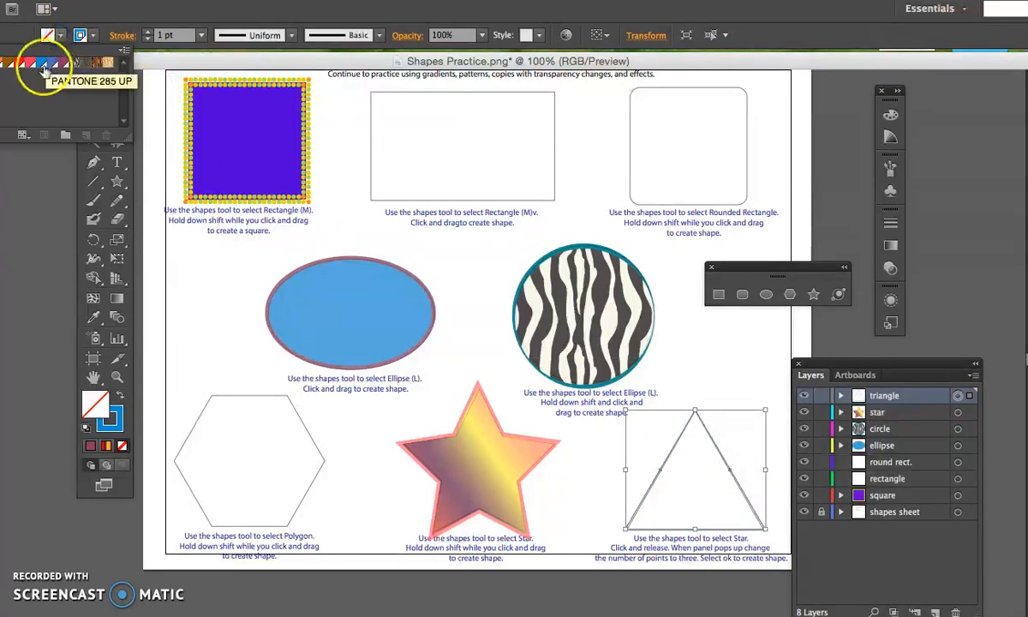
left_click(45, 68)
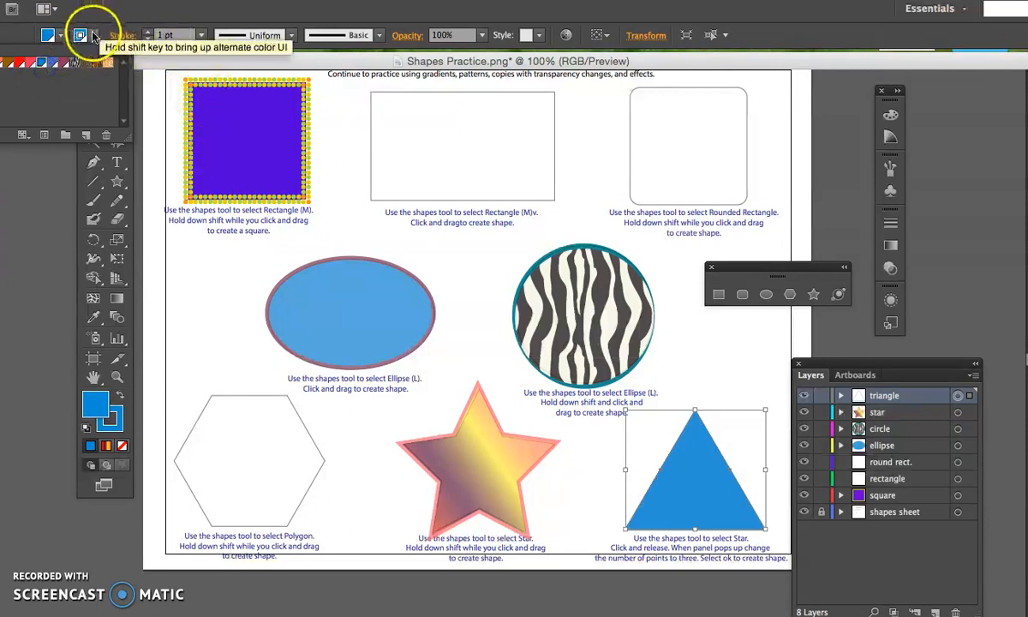
left_click(85, 36)
left_click(67, 66)
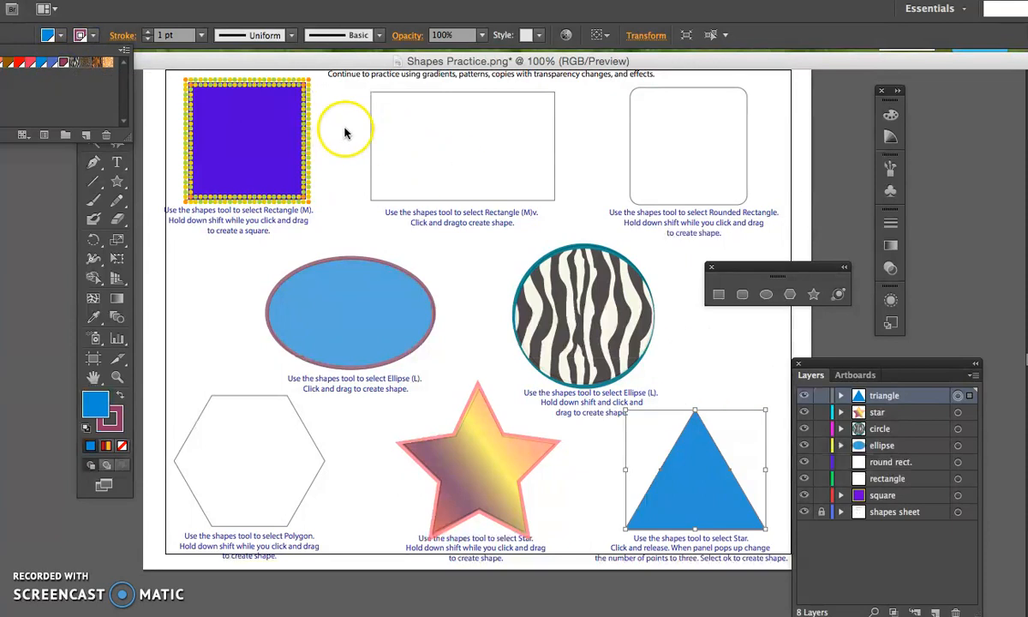
left_click(201, 35)
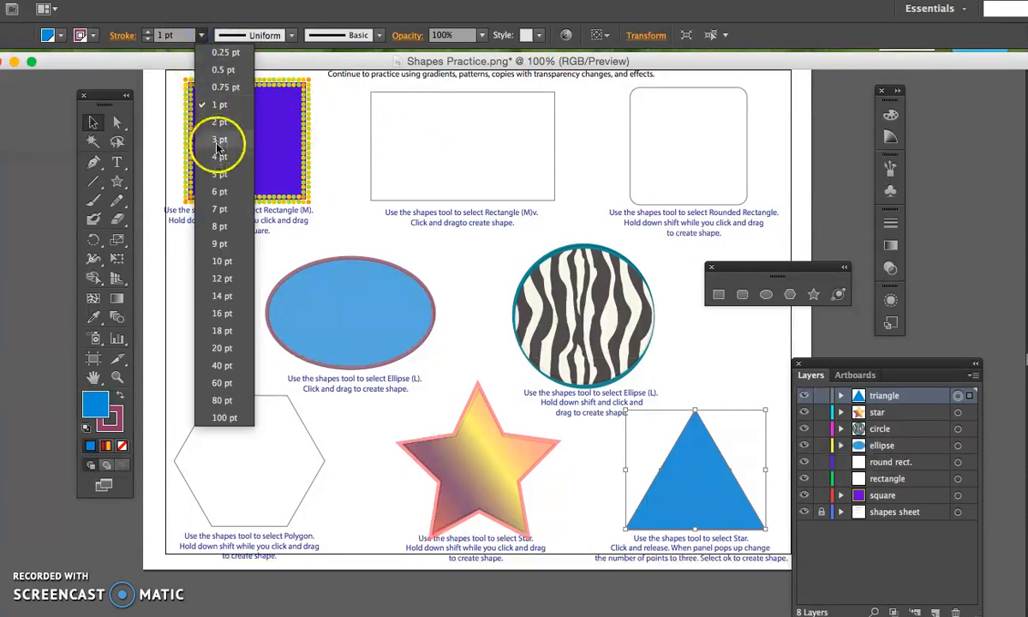
left_click(195, 156)
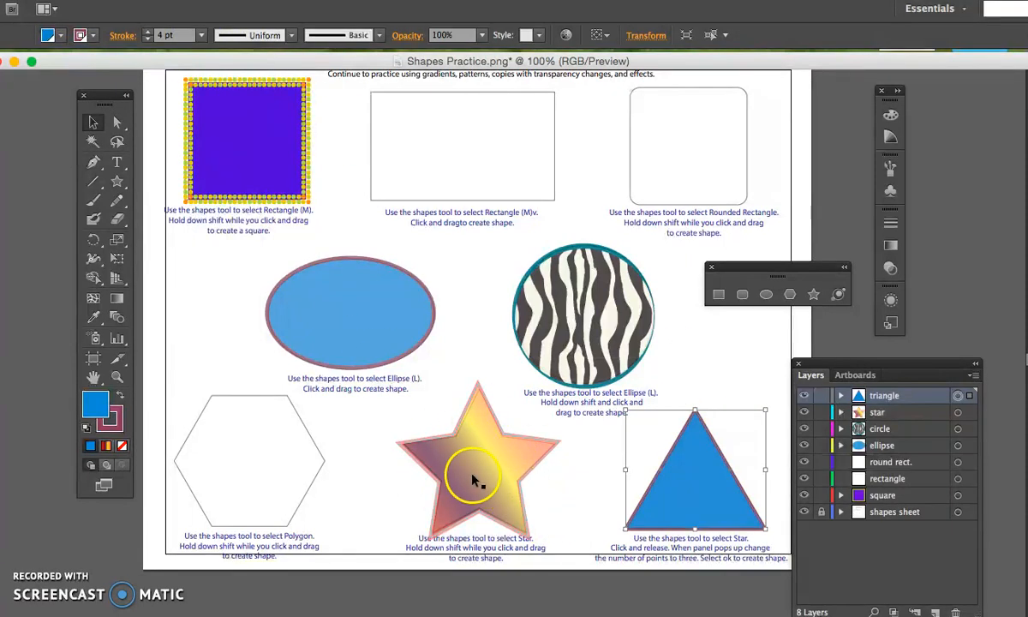
Replace the triangle's solid fill with the red, maroon, yellow and orange linear gradient.
left_click_drag(698, 472, 699, 475)
left_click(106, 446)
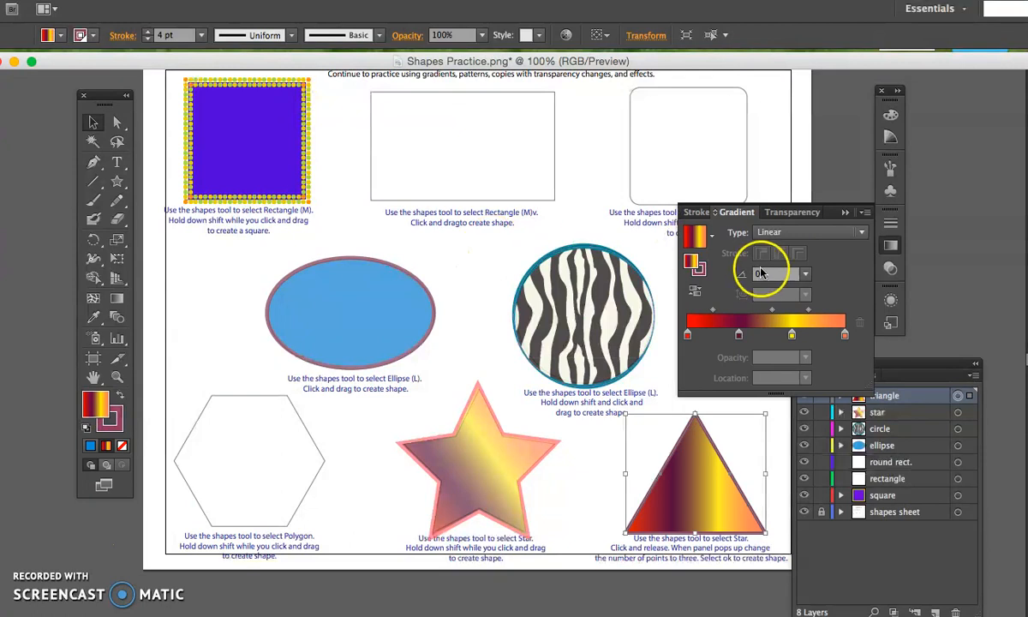
left_click(843, 213)
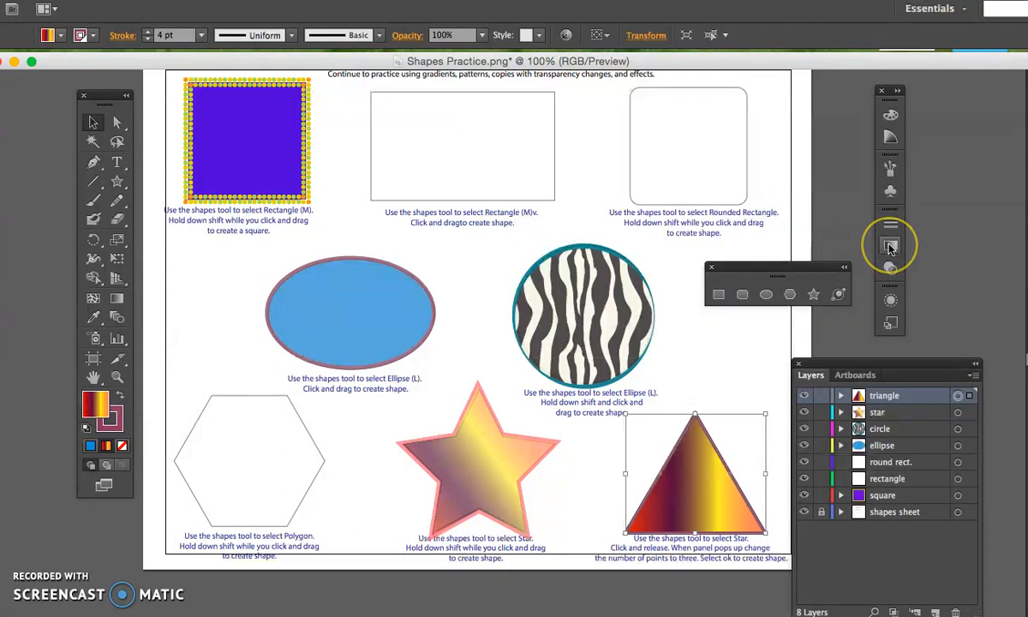
left_click(890, 246)
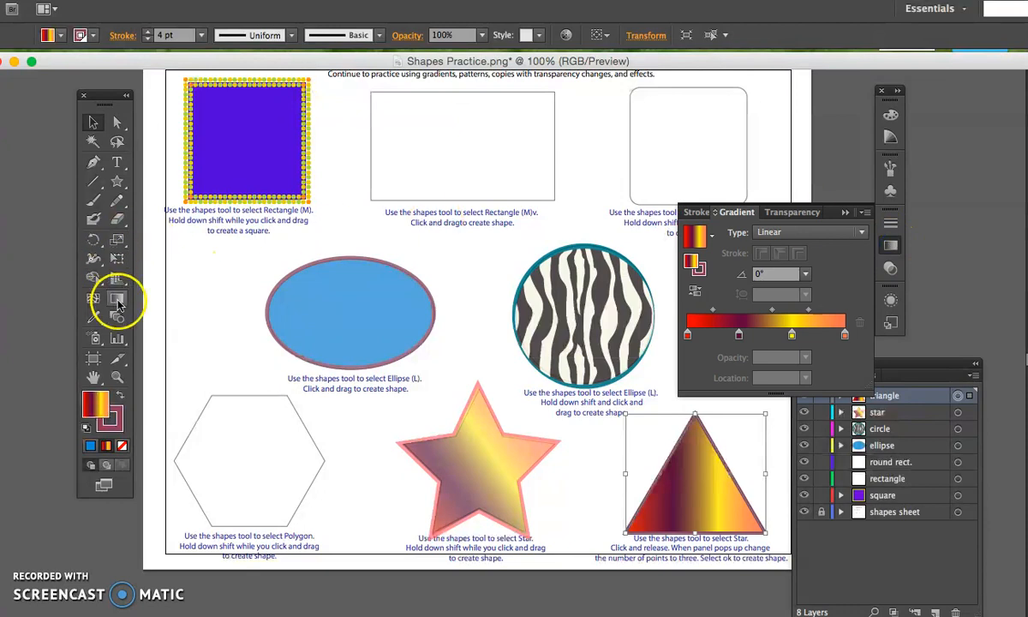
left_click(843, 212)
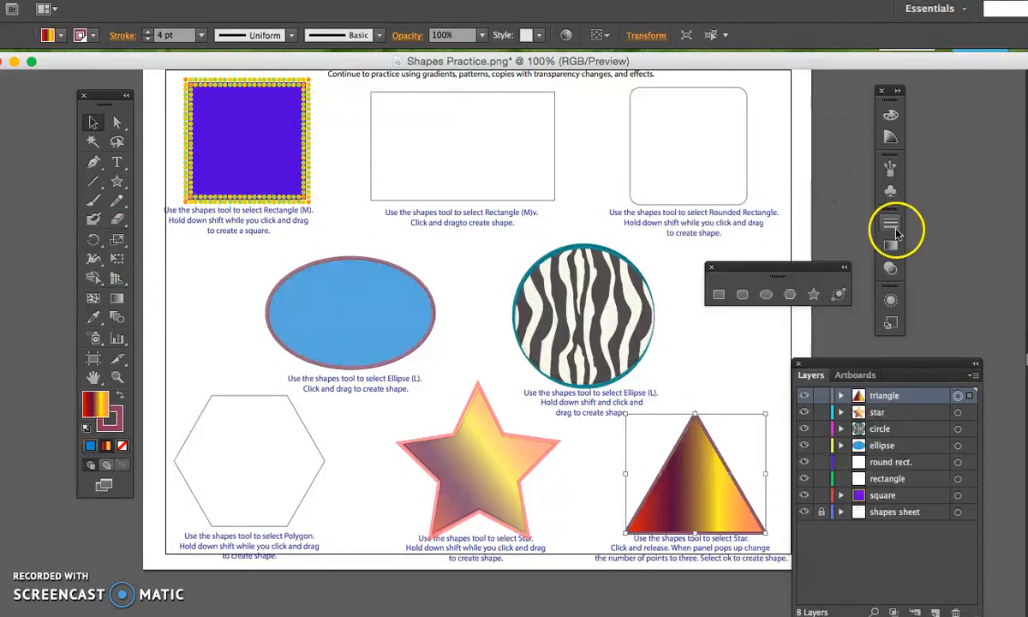
Redirect the triangle's fill with the Gradient tool to about 123°, running from red at the lower right to orange at the upper left.
left_click(118, 298)
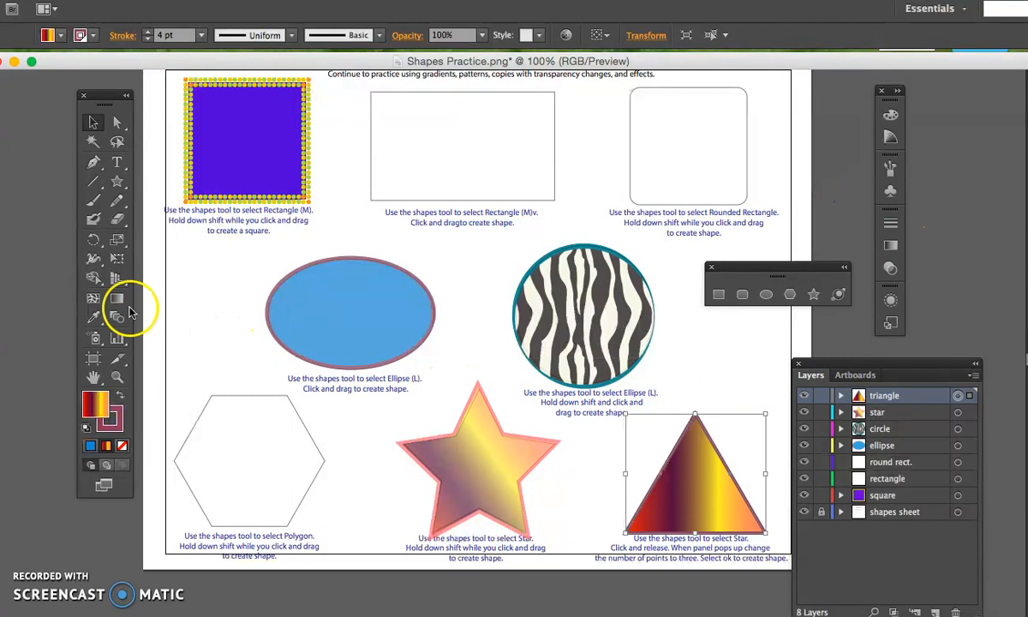
left_click_drag(747, 499, 747, 501)
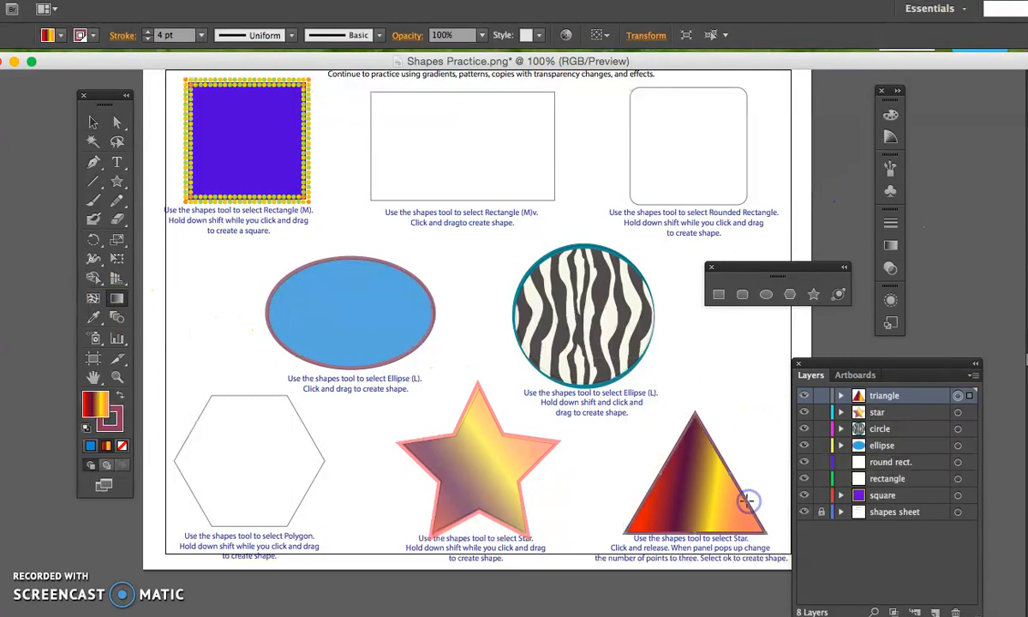
left_click_drag(624, 493, 662, 456)
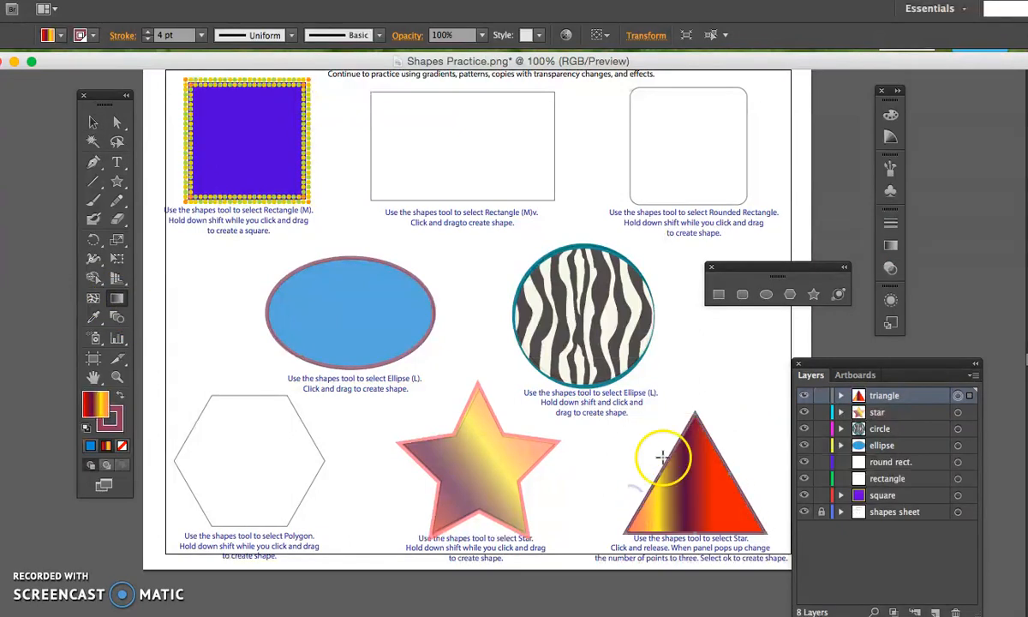
left_click_drag(747, 548, 722, 532)
left_click_drag(676, 463, 675, 459)
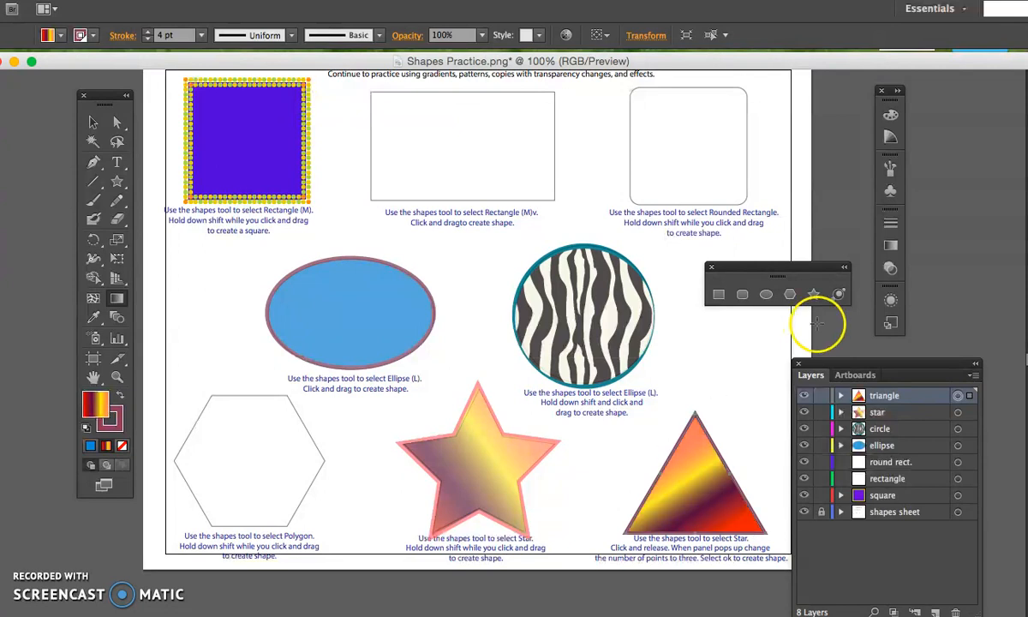
Float the Gradient panel above the page and remove the maroon and yellow stops from the triangle's gradient.
left_click(891, 245)
left_click_drag(734, 206, 692, 103)
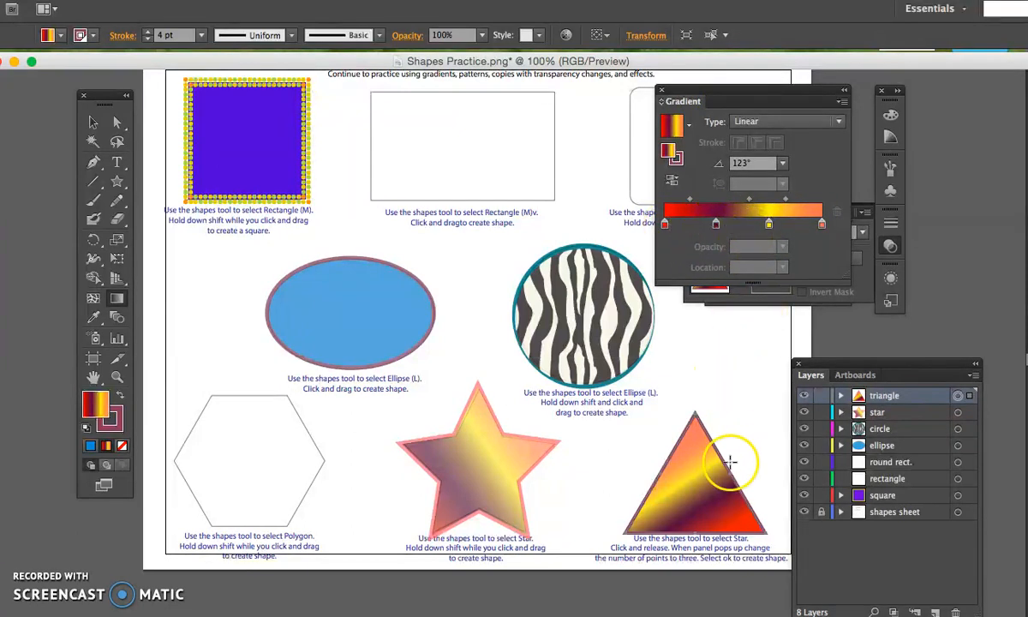
left_click(716, 224)
left_click_drag(716, 224, 709, 270)
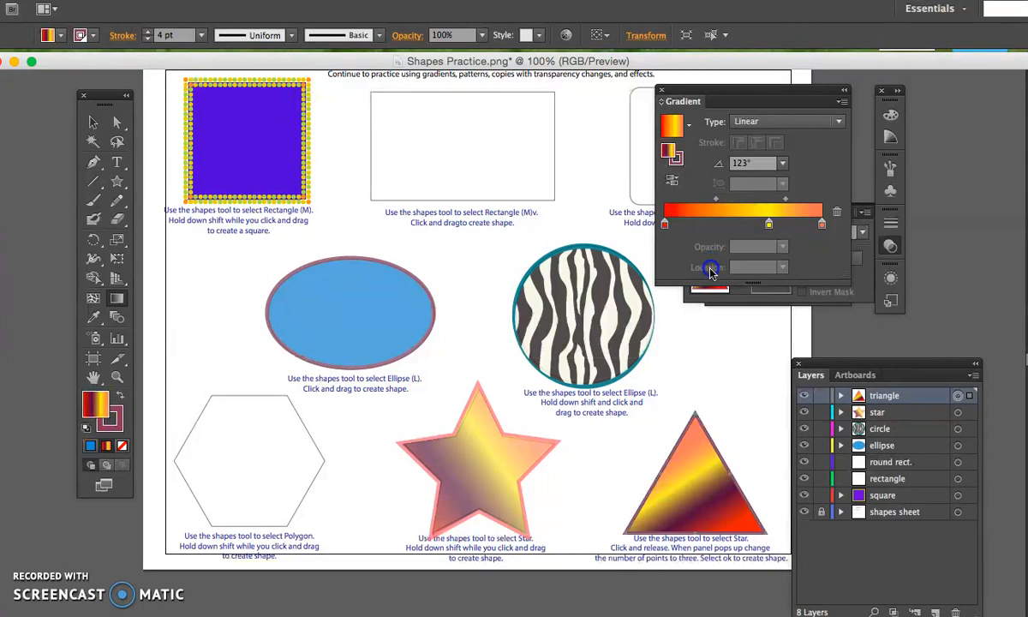
left_click_drag(769, 224, 784, 199)
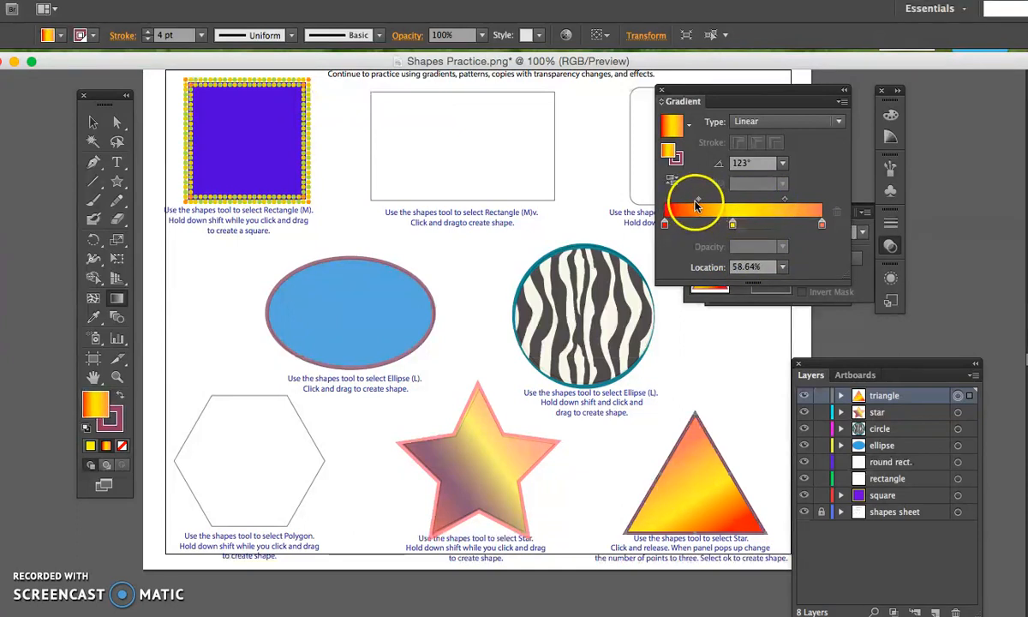
left_click_drag(735, 230, 716, 266)
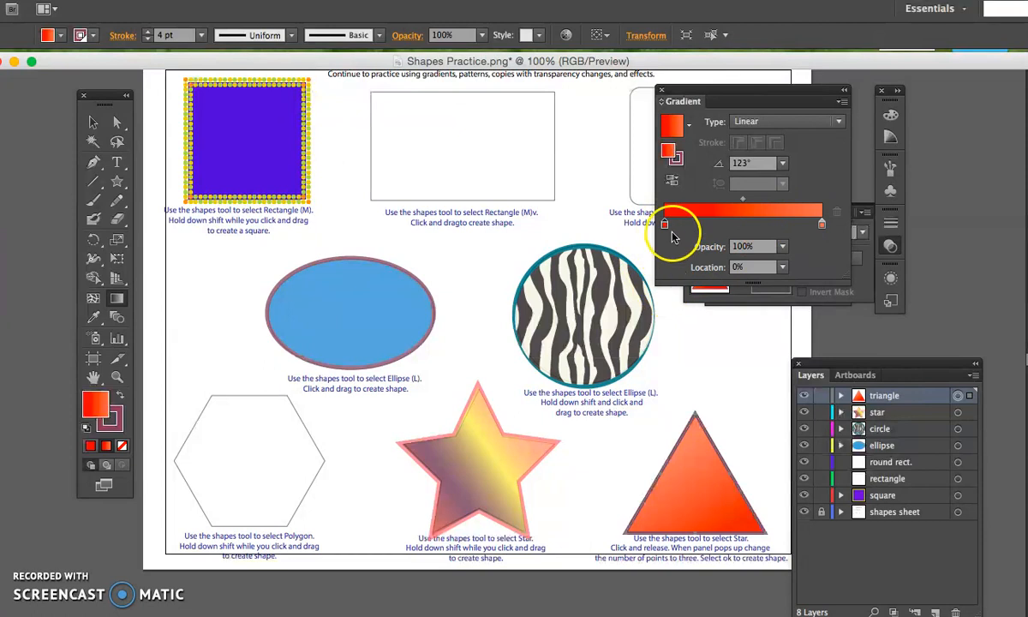
Recolor the red starting stop of the triangle's gradient, trying blue PANTONE 285 UP, its 27.8% tint and black before settling on violet 3F00E9.
double_click(664, 225)
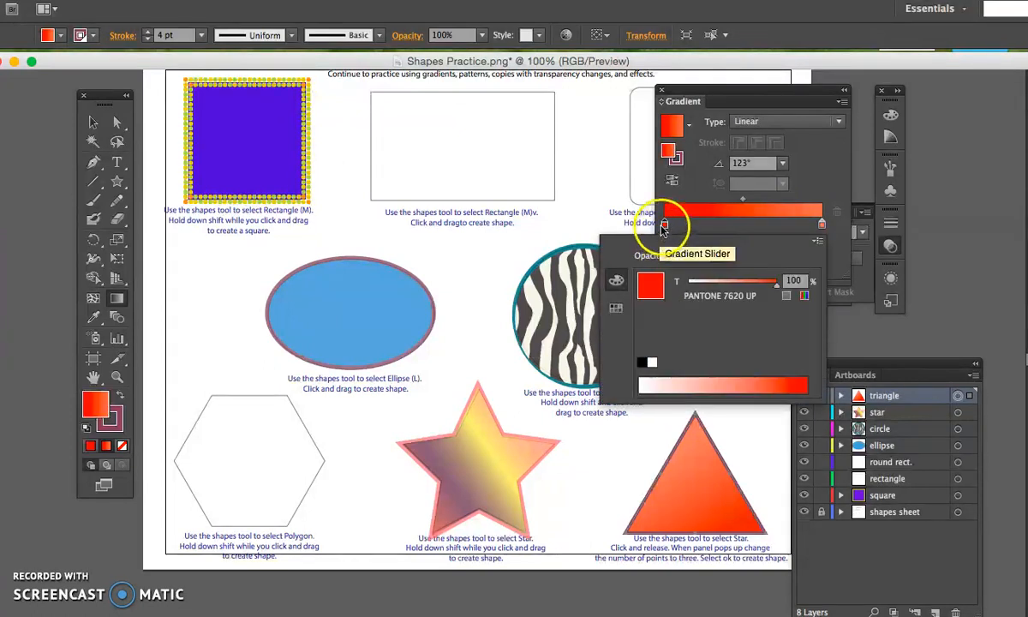
left_click(617, 309)
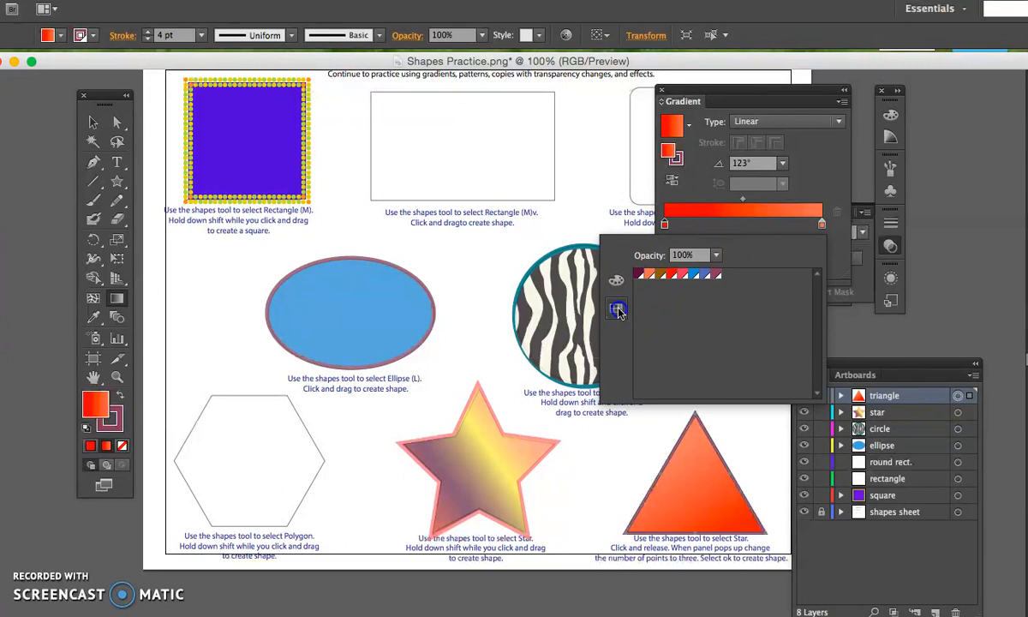
left_click(692, 274)
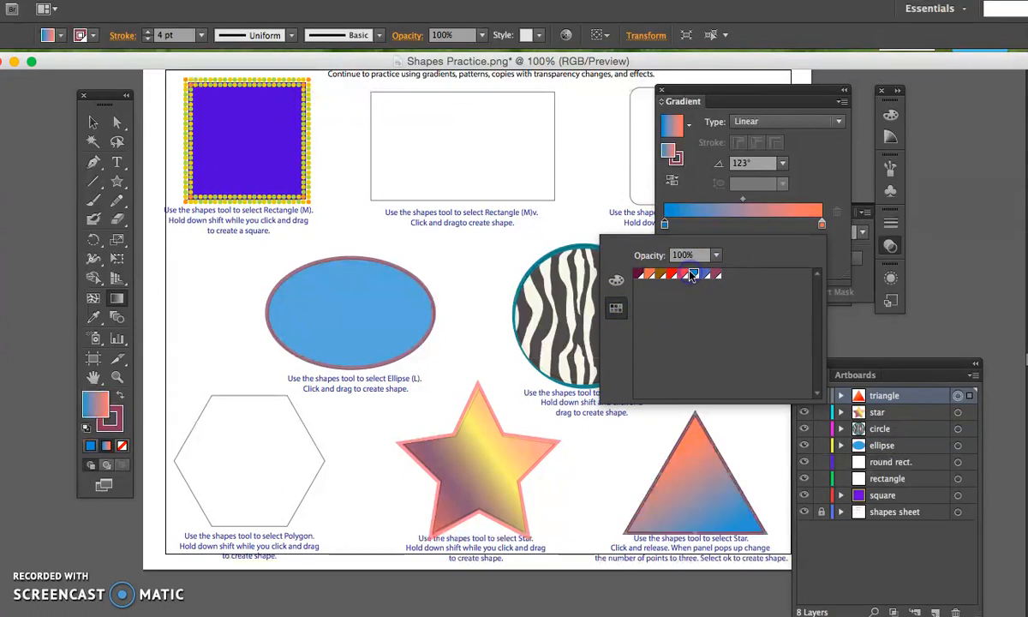
left_click(616, 281)
left_click(690, 379)
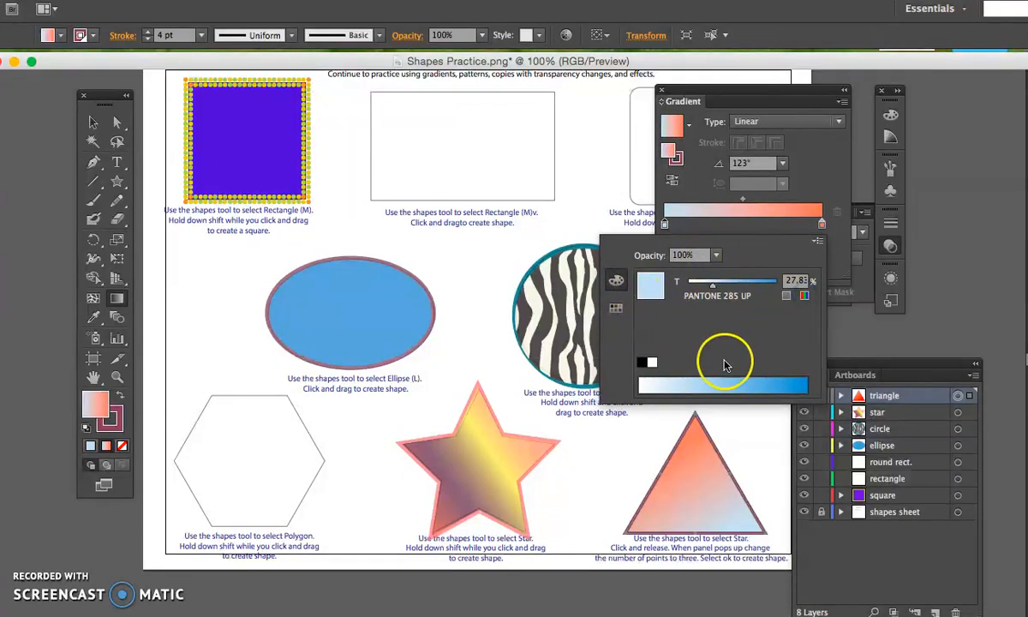
left_click(643, 362)
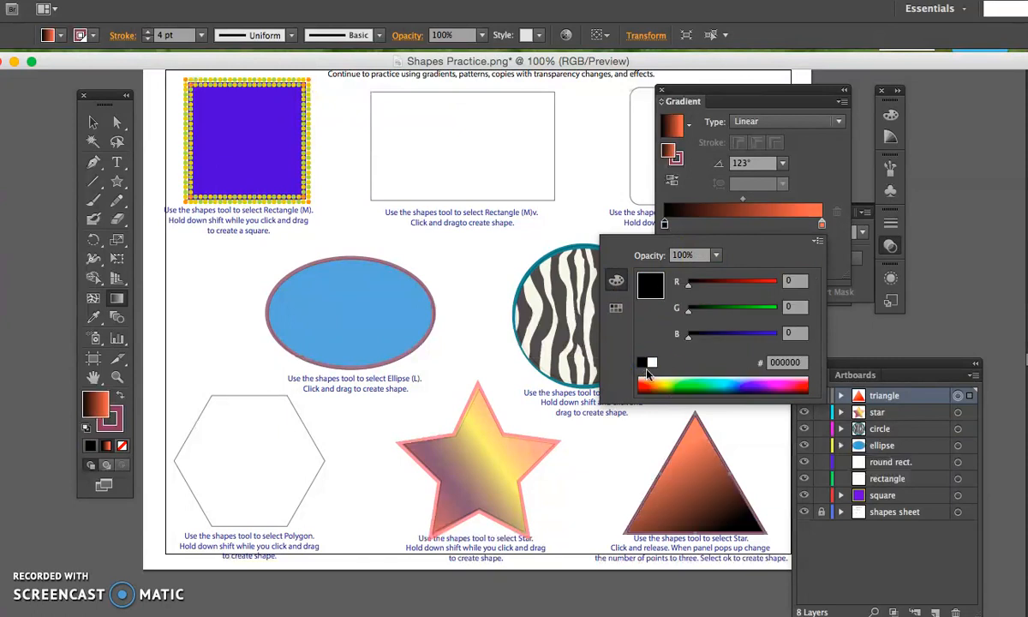
left_click(760, 381)
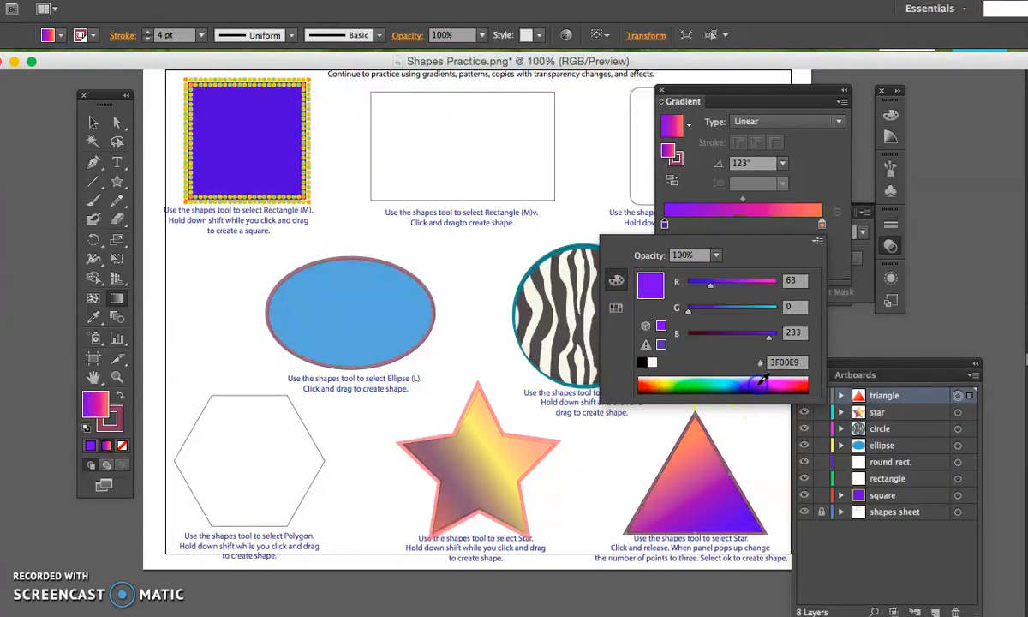
left_click(816, 223)
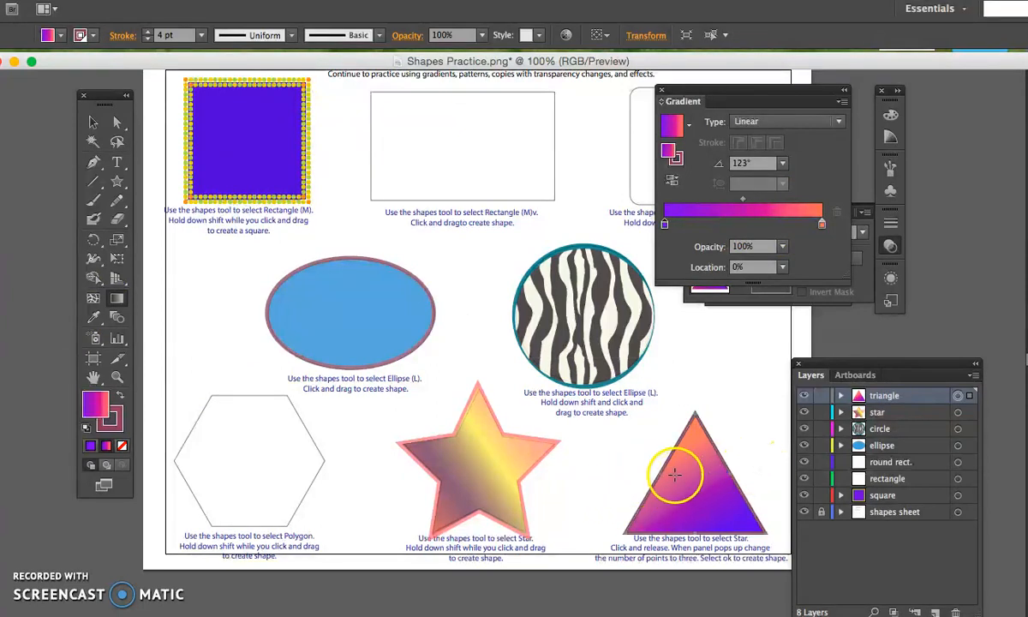
Try adding a middle stop at 66.56% to the triangle's gradient and deleting it, and undo the accidental deletion of the triangle.
left_click(770, 222)
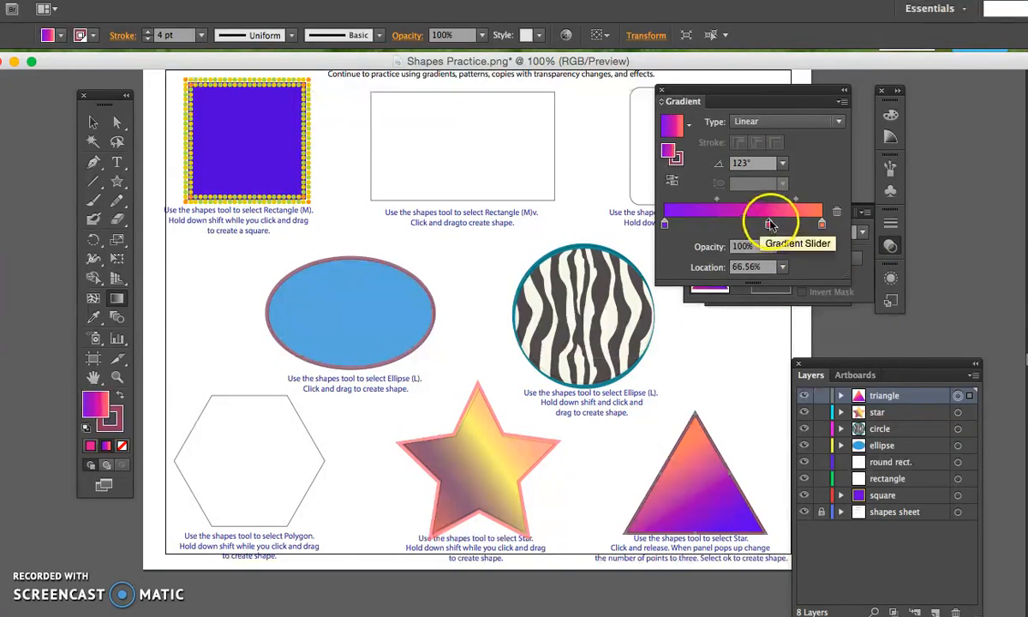
key("Delete")
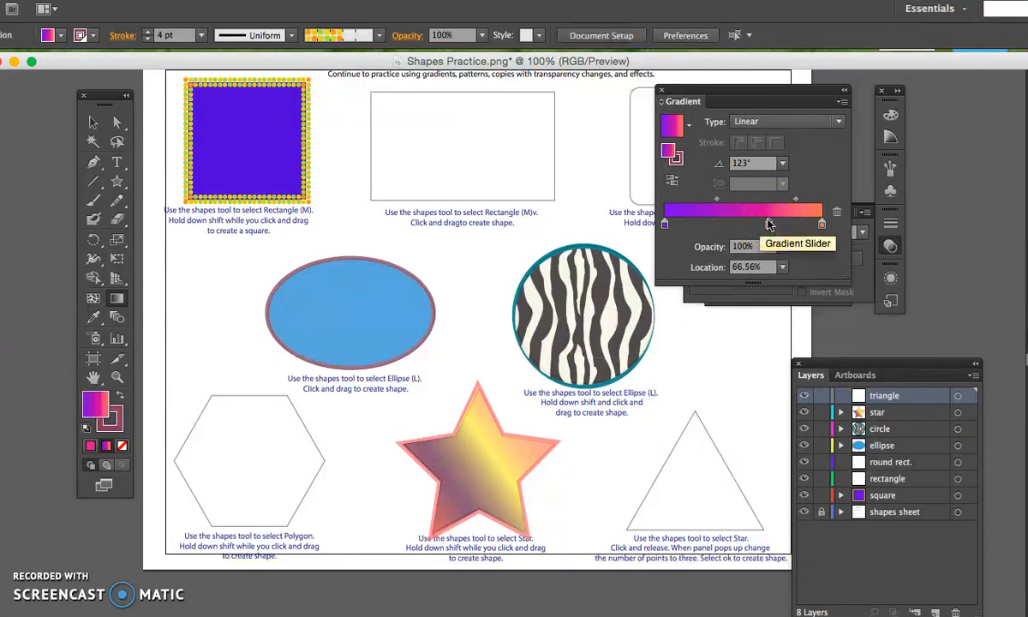
key("ctrl+z")
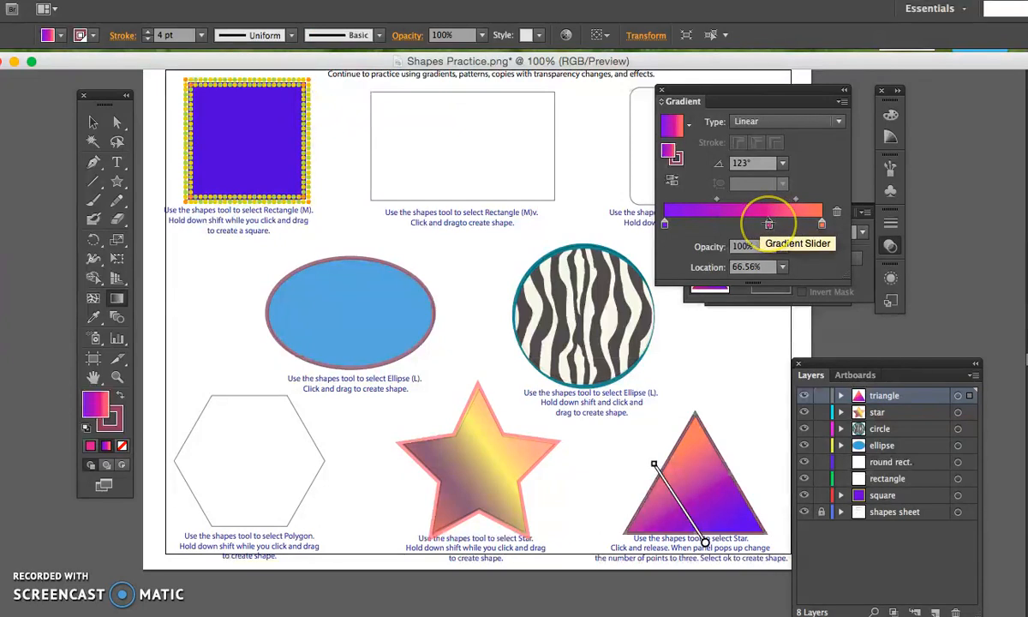
key("v")
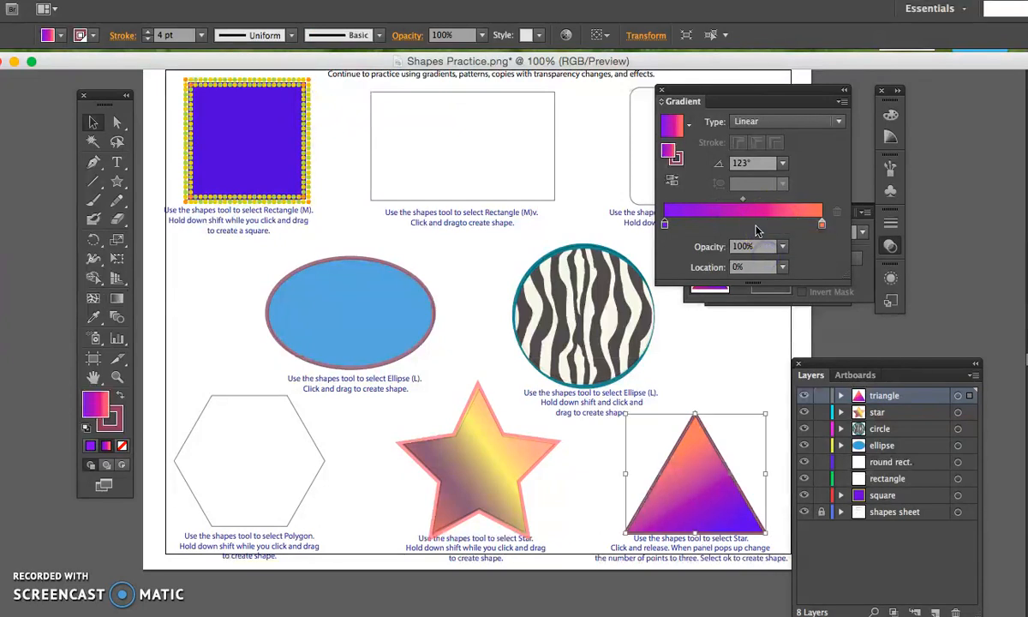
Add a middle stop at 55.53% to the triangle's gradient and color it green 2AFF79.
left_click(751, 224)
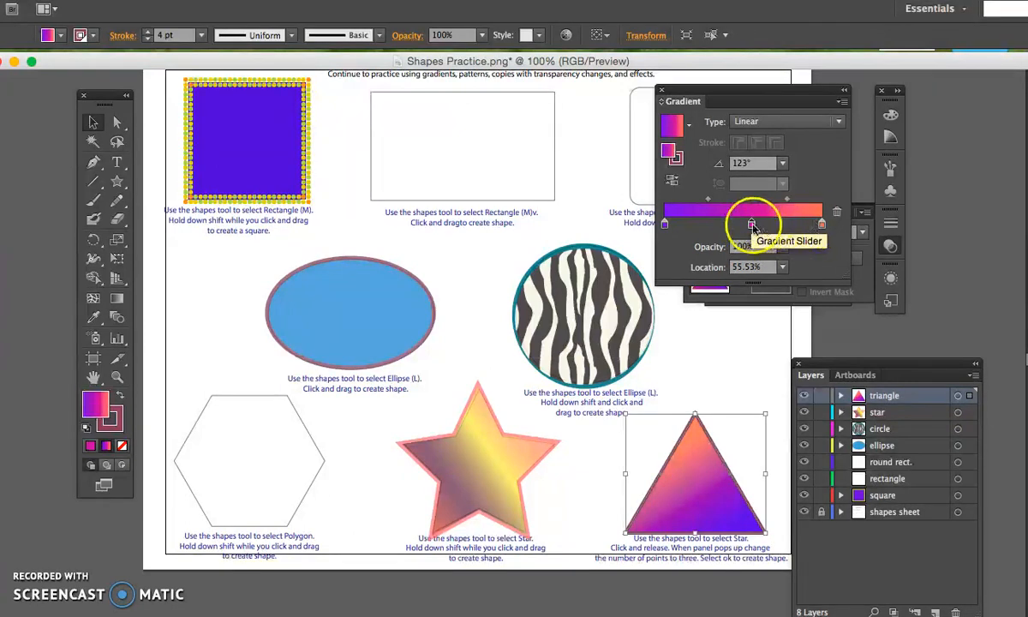
double_click(751, 224)
left_click(707, 349)
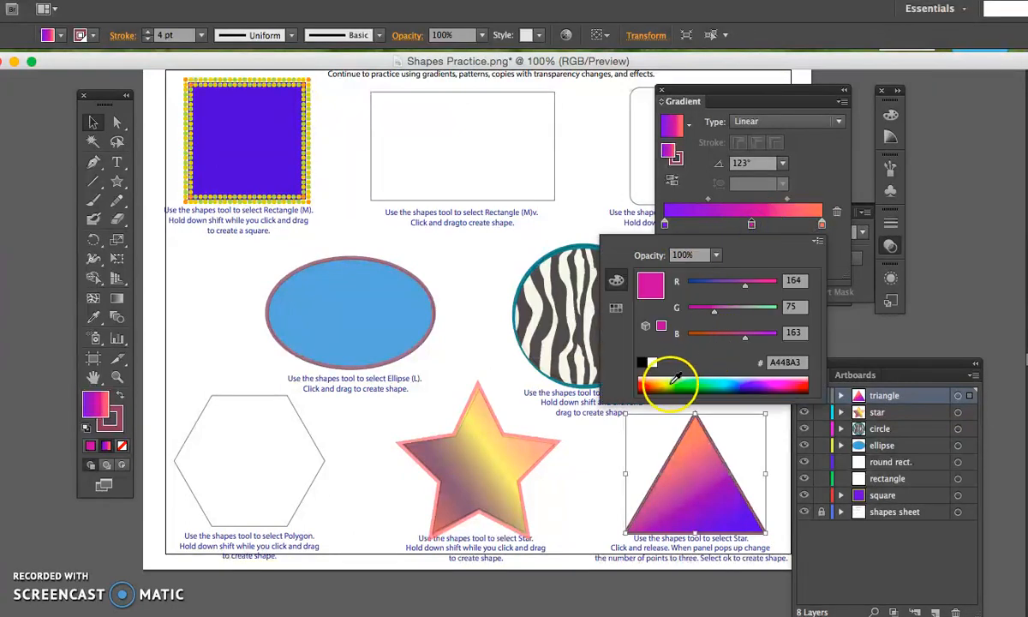
left_click(675, 377)
left_click(707, 383)
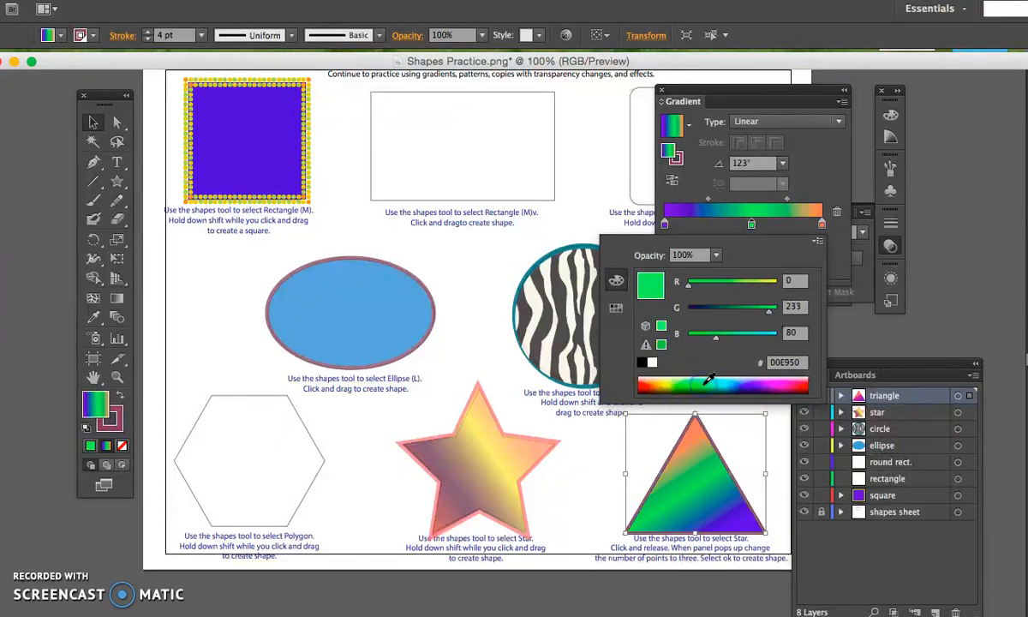
left_click(712, 388)
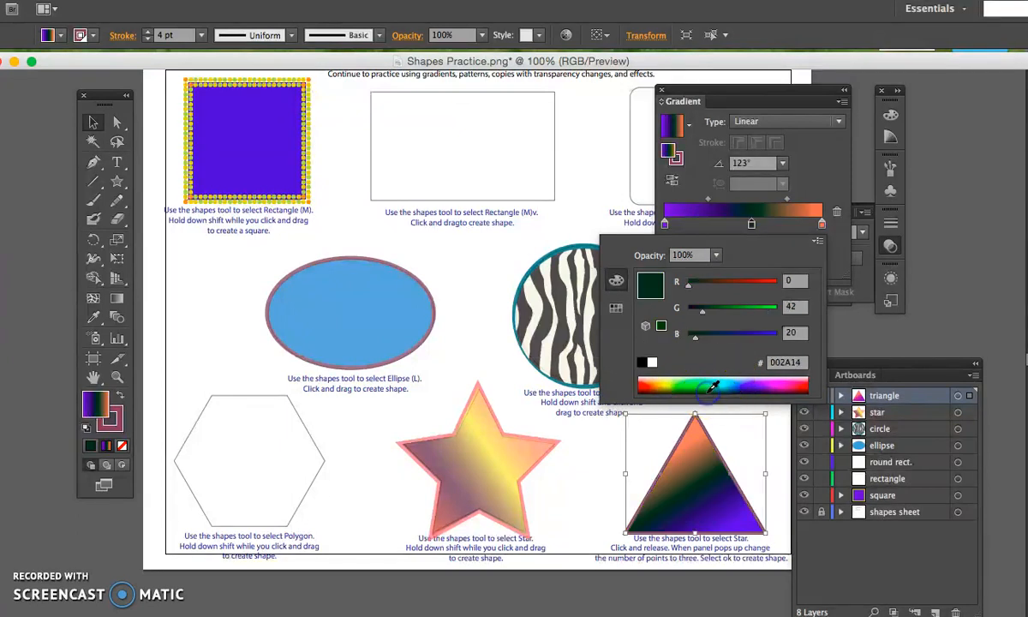
left_click(709, 376)
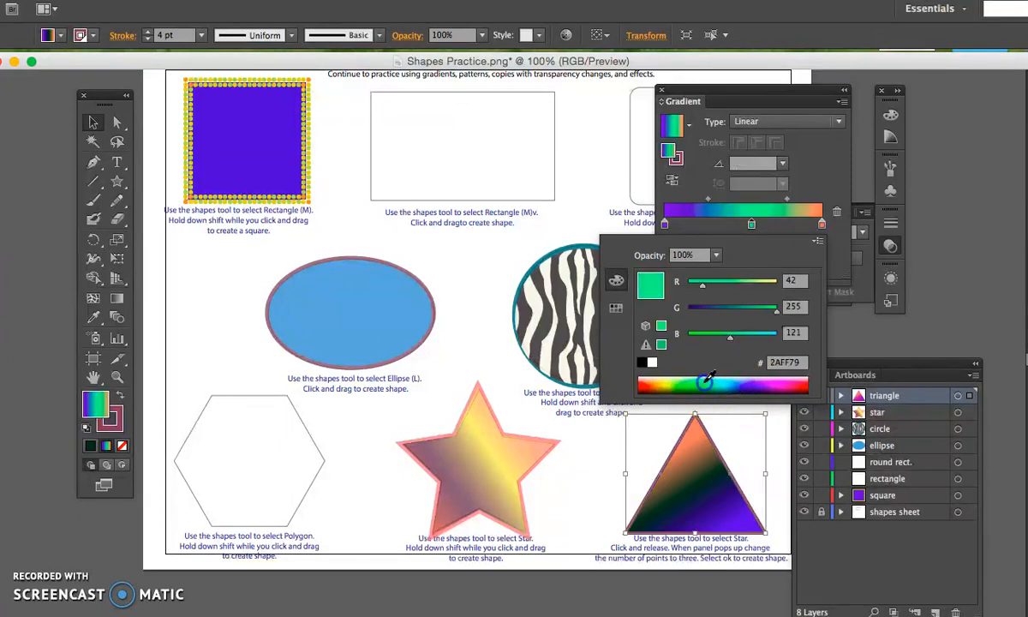
left_click(623, 210)
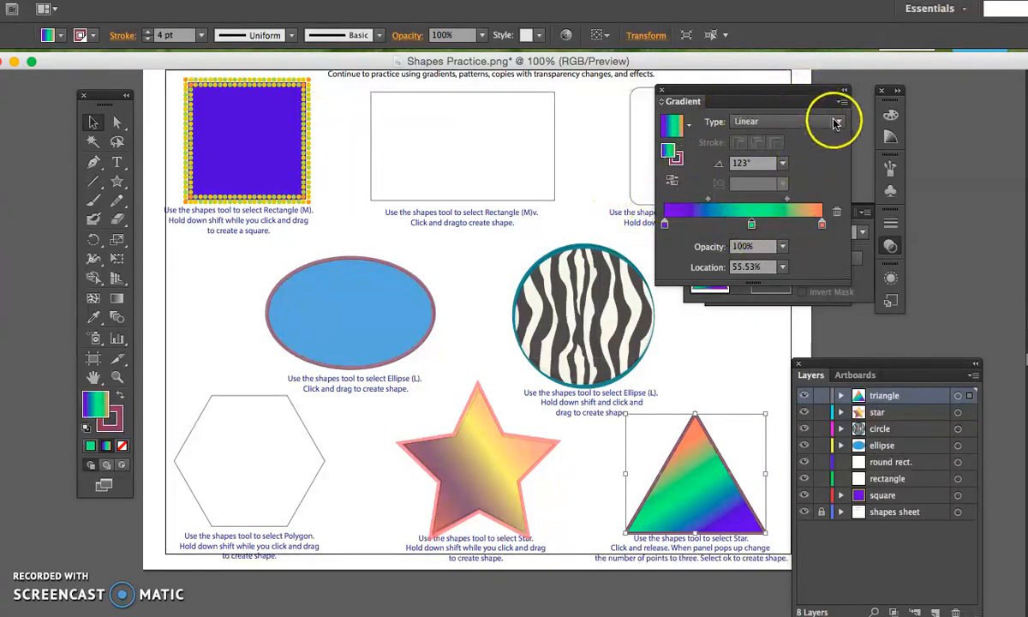
Change the triangle's gradient type to Radial.
left_click(836, 123)
left_click(788, 155)
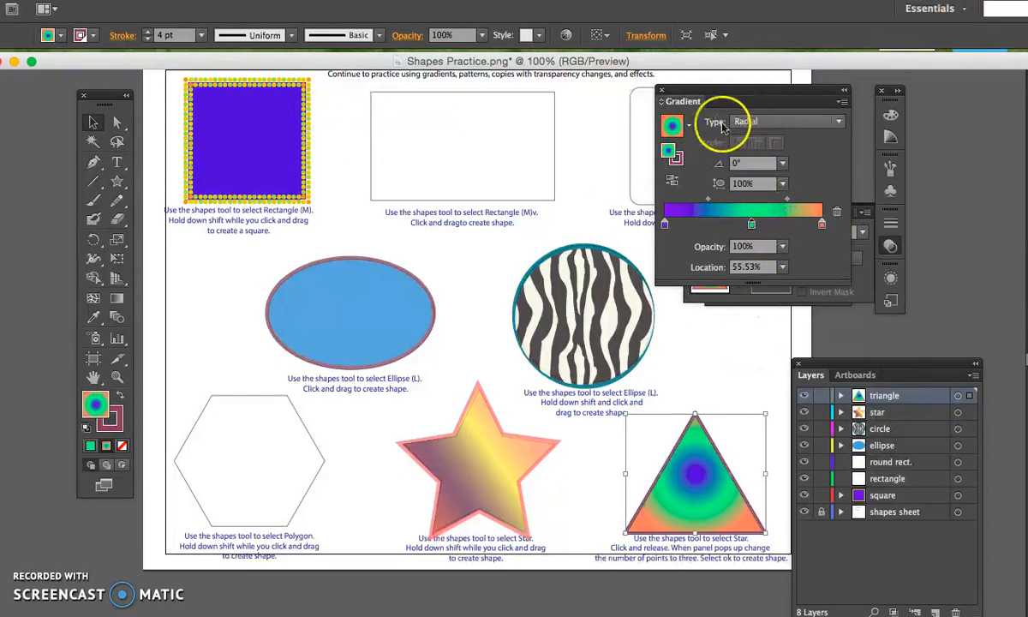
left_click(692, 127)
left_click(691, 129)
left_click(691, 129)
left_click(691, 129)
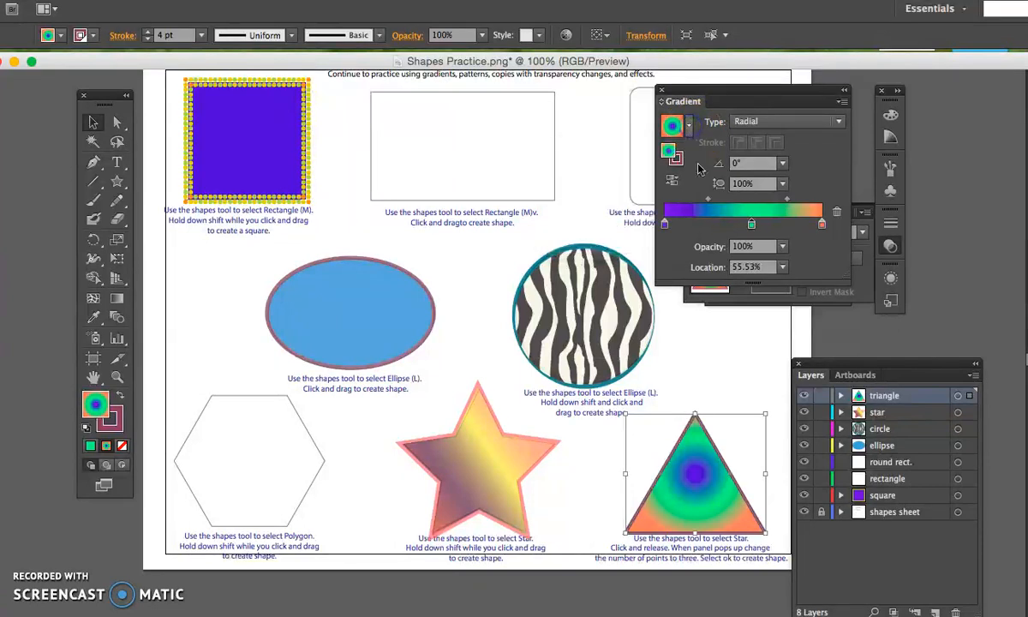
Try 30% and 40% opacity on the gradient's green middle stop, and set it to 90%.
left_click(781, 245)
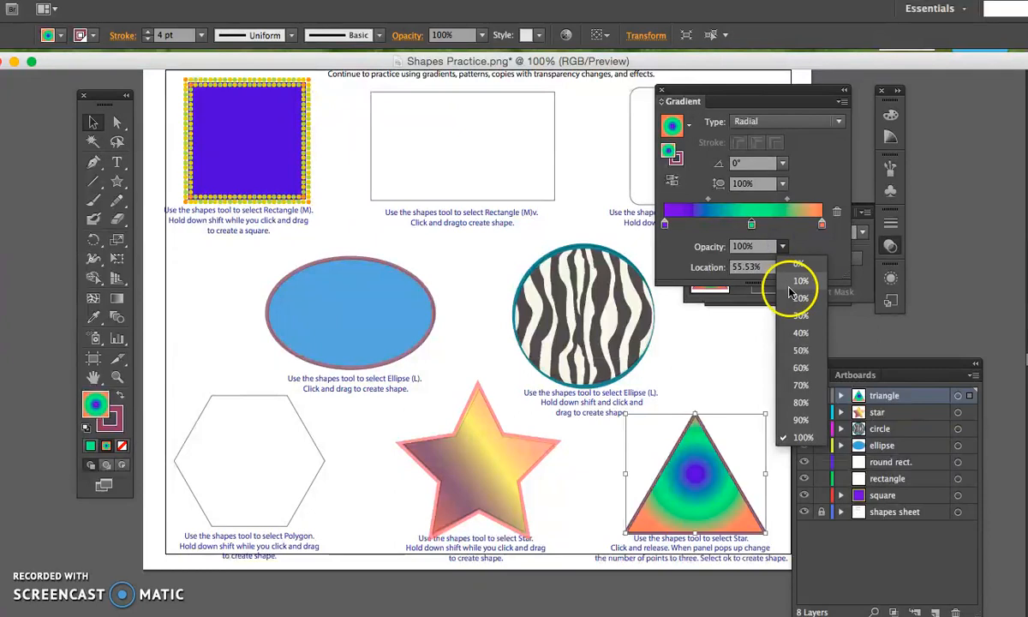
left_click(799, 315)
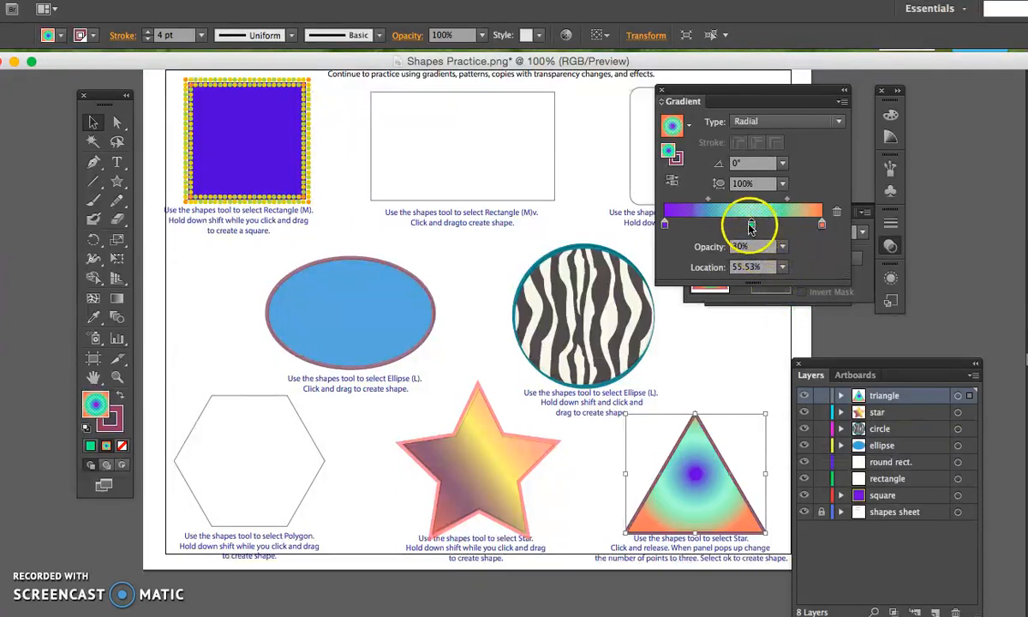
left_click(787, 246)
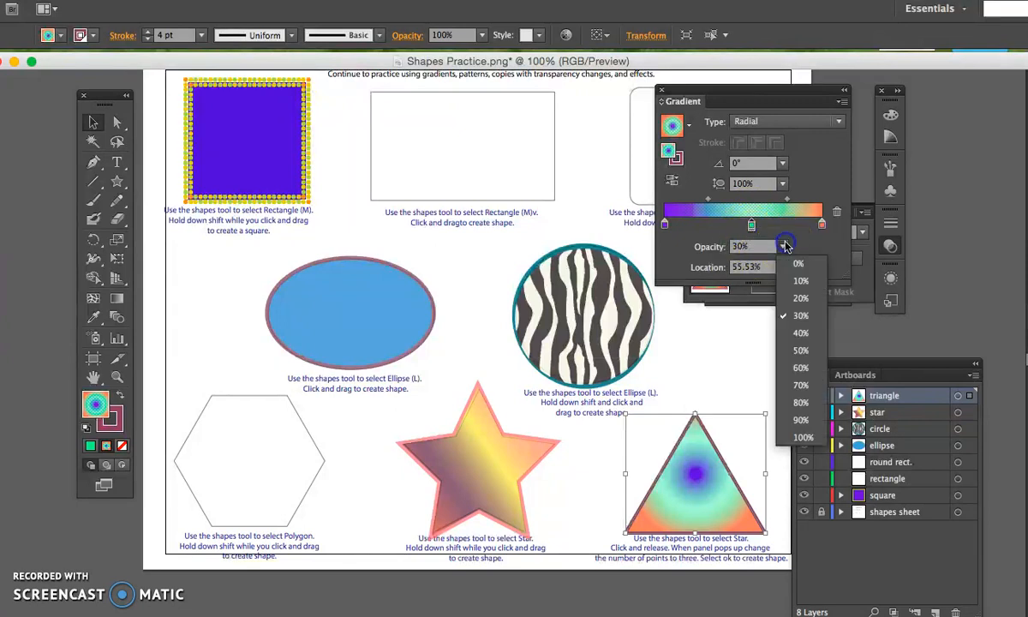
left_click(790, 325)
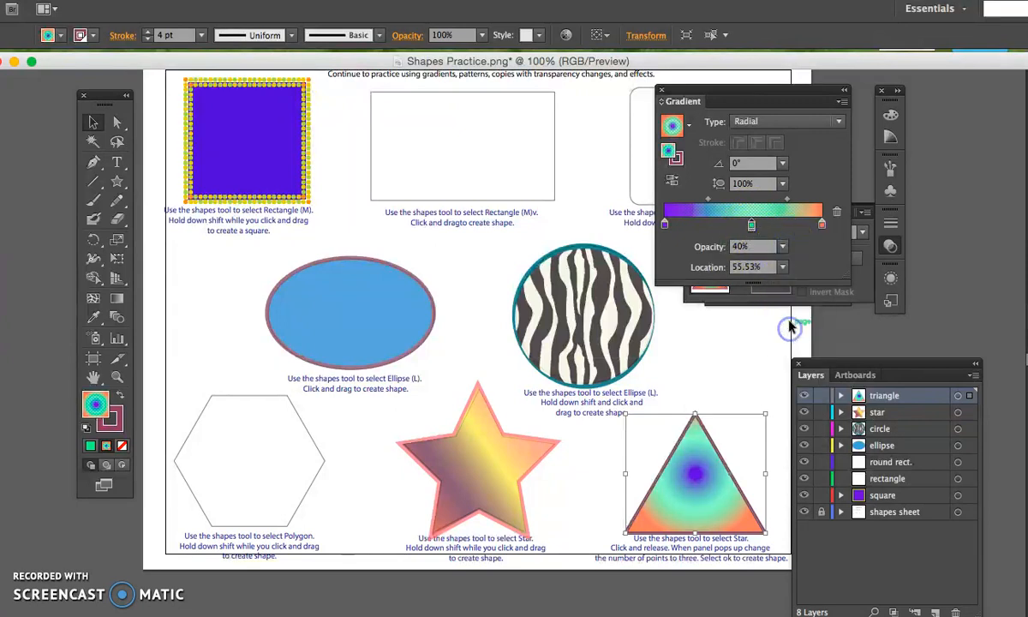
left_click(782, 247)
left_click(784, 428)
left_click(781, 268)
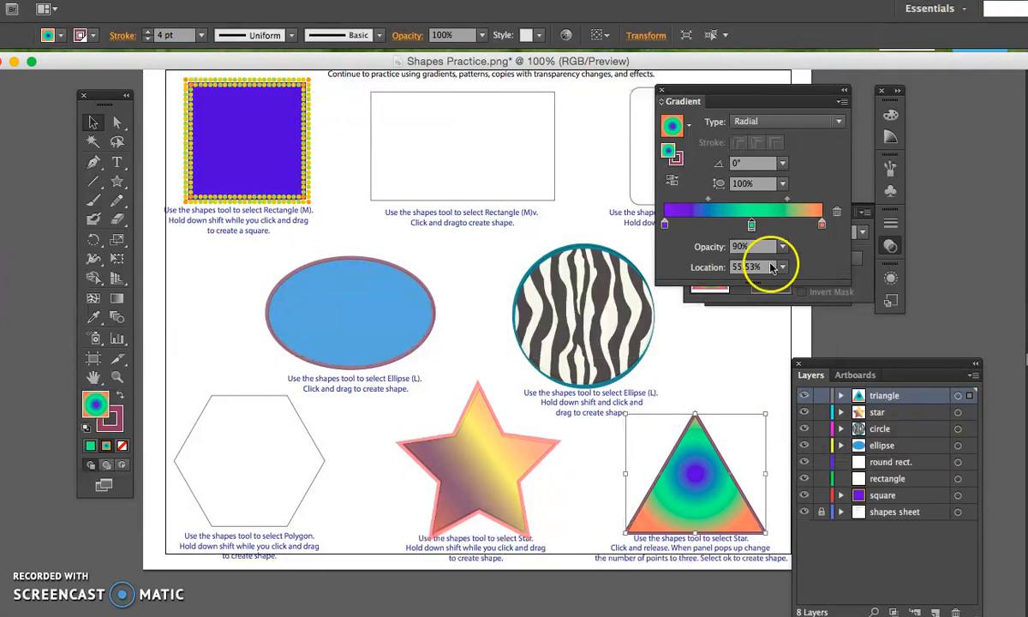
left_click(823, 257)
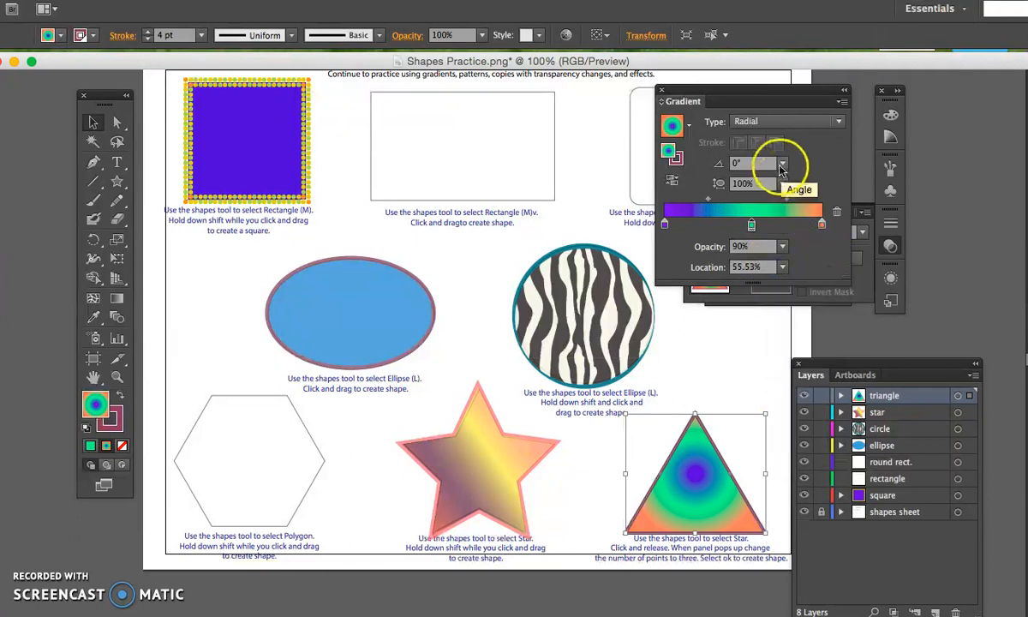
Set the radial gradient's angle to 90° and its aspect ratio to 60%, trying 300% first.
left_click(782, 163)
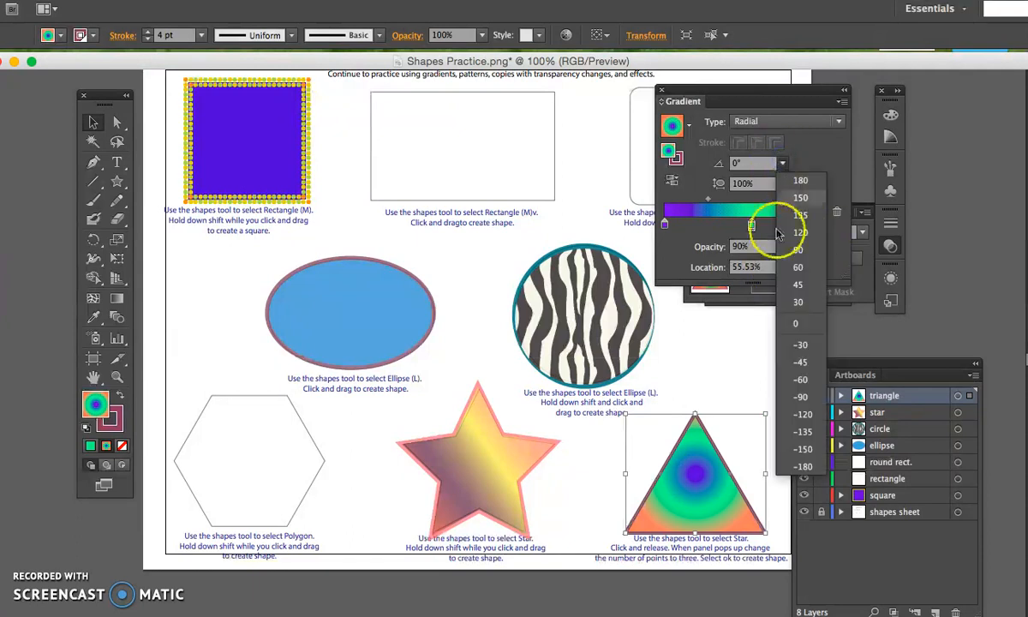
left_click(777, 263)
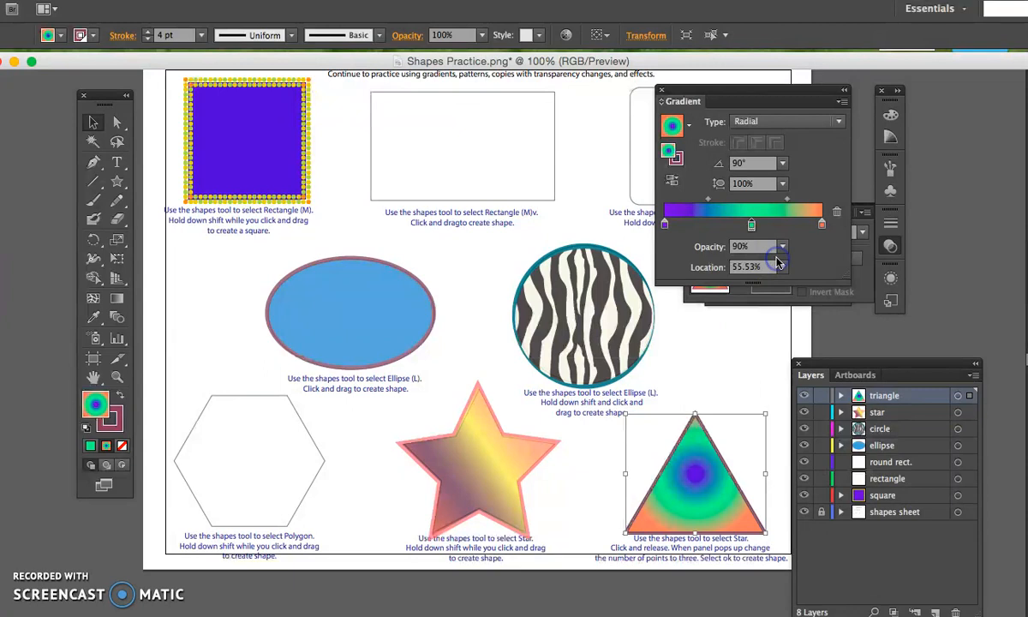
left_click(782, 184)
left_click(788, 394)
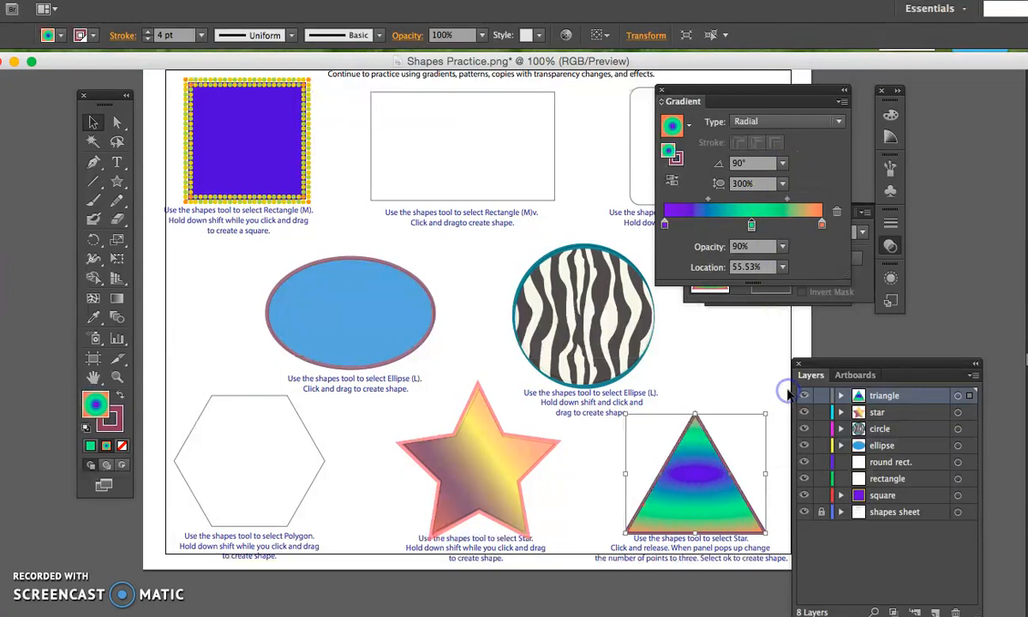
left_click(782, 184)
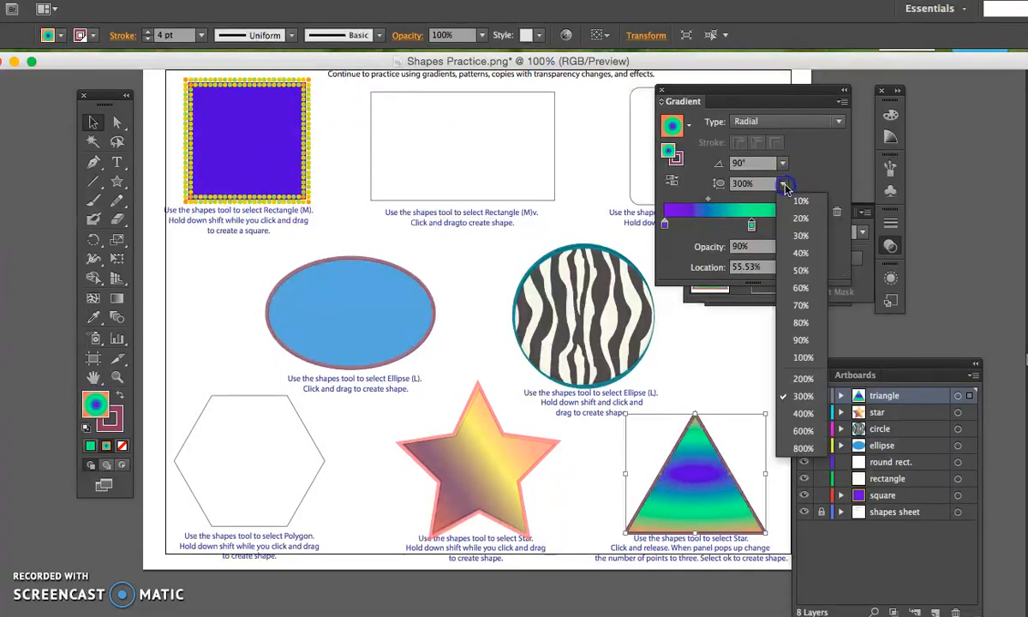
left_click(799, 295)
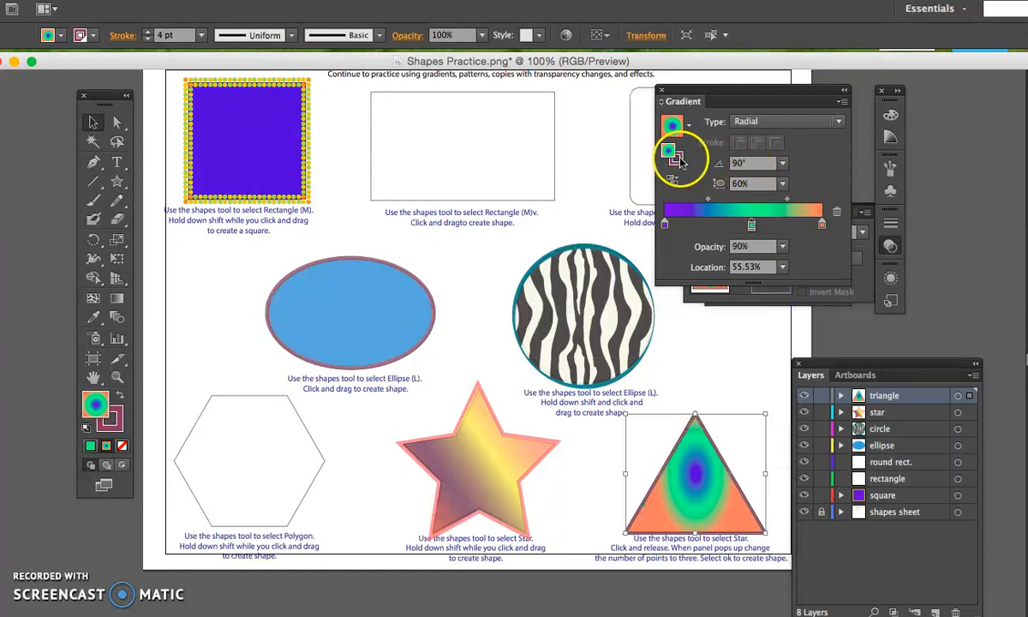
Reverse the triangle's radial gradient several times, ending with violet at the center and orange on the outside.
left_click(672, 180)
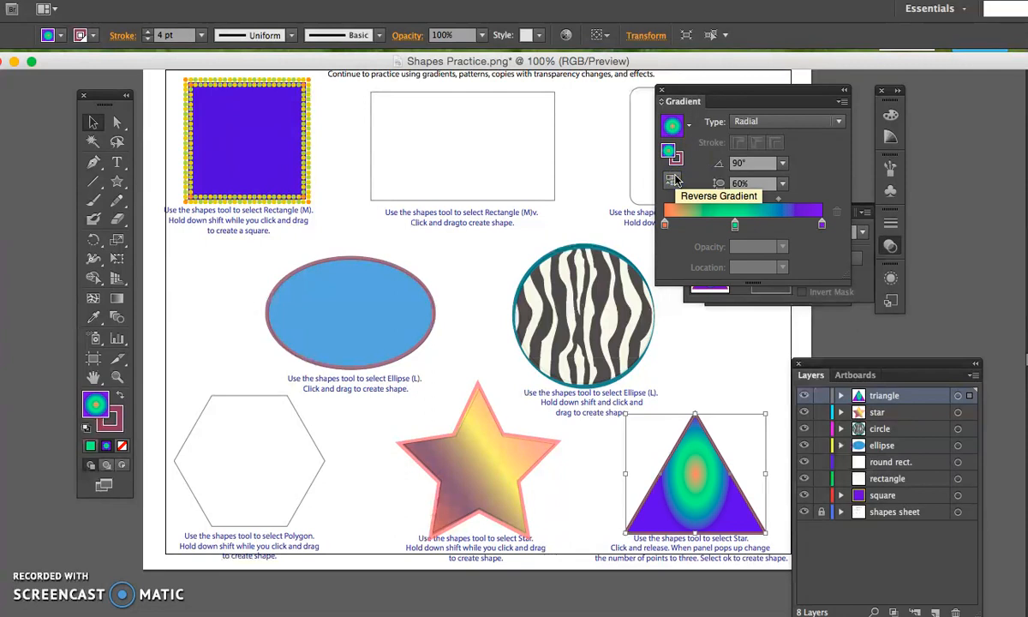
left_click(672, 180)
left_click(673, 180)
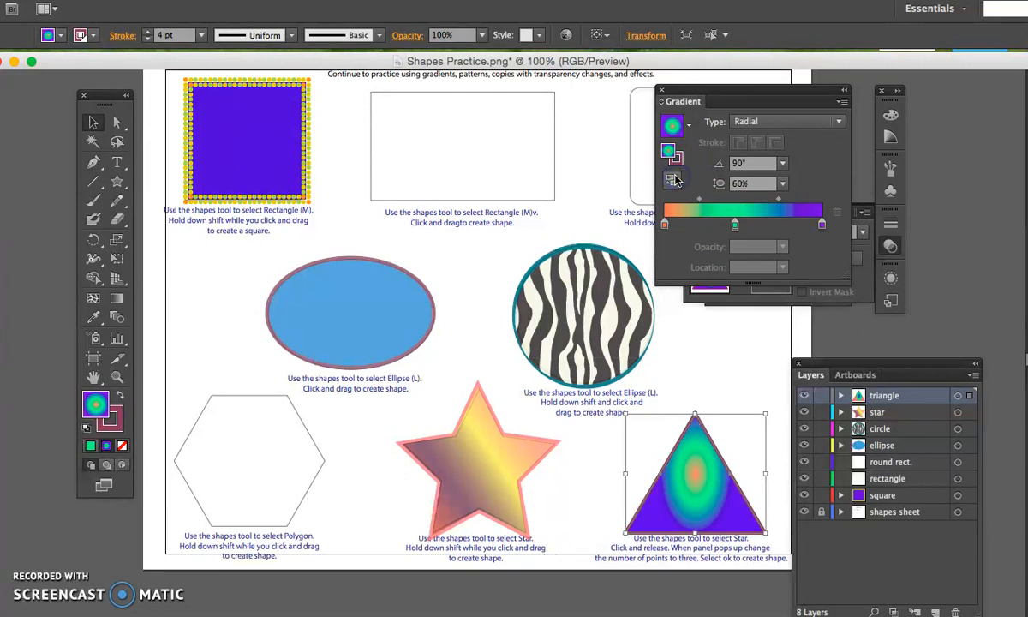
left_click(673, 180)
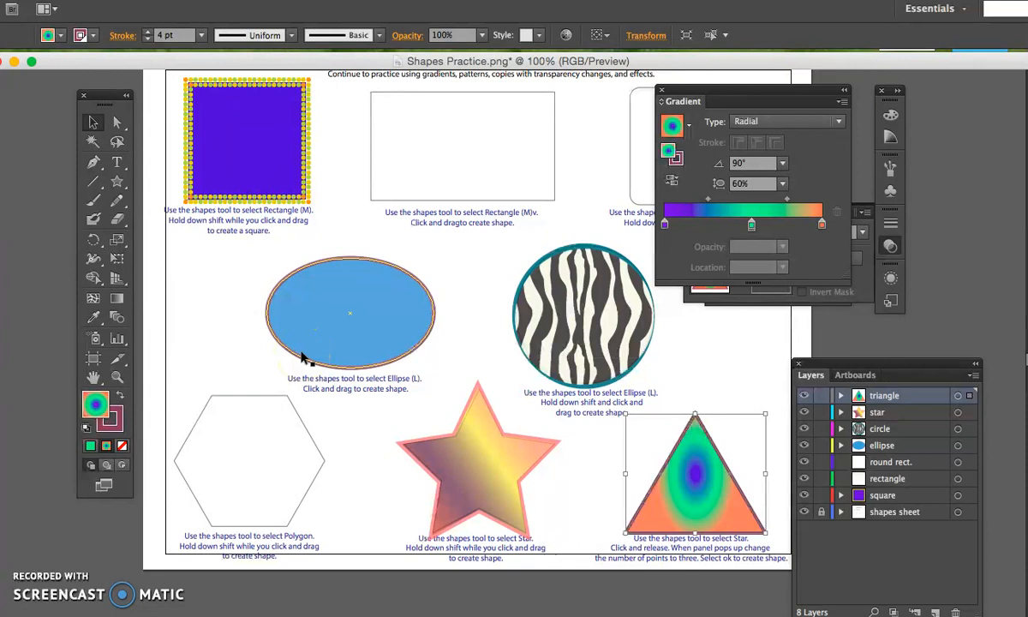
Remove the green middle stop from the triangle's gradient and set the gradient type back to Linear.
left_click_drag(751, 225, 756, 255)
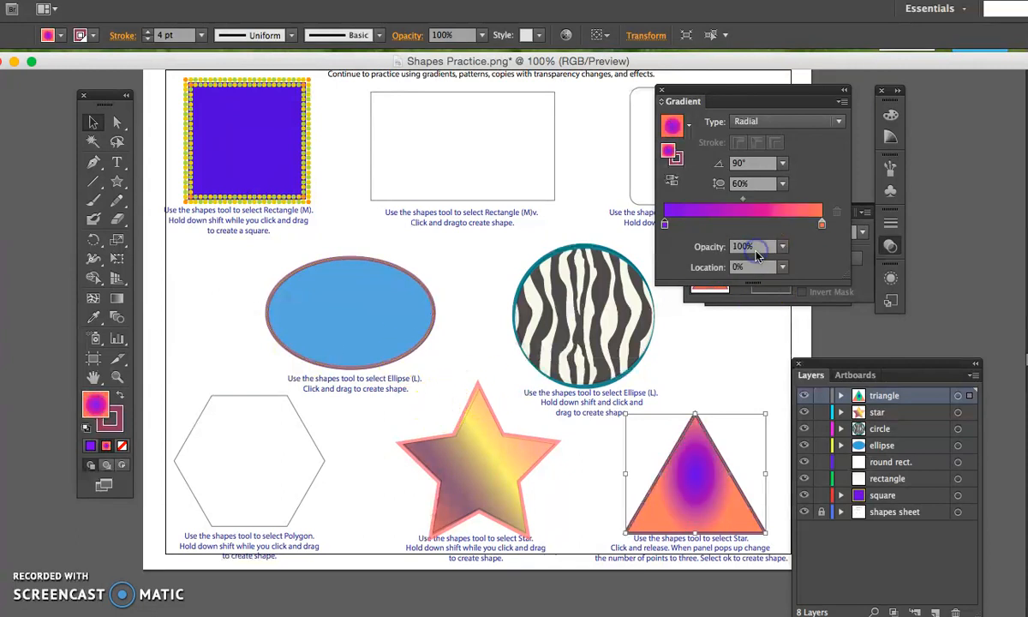
left_click(771, 121)
left_click(771, 138)
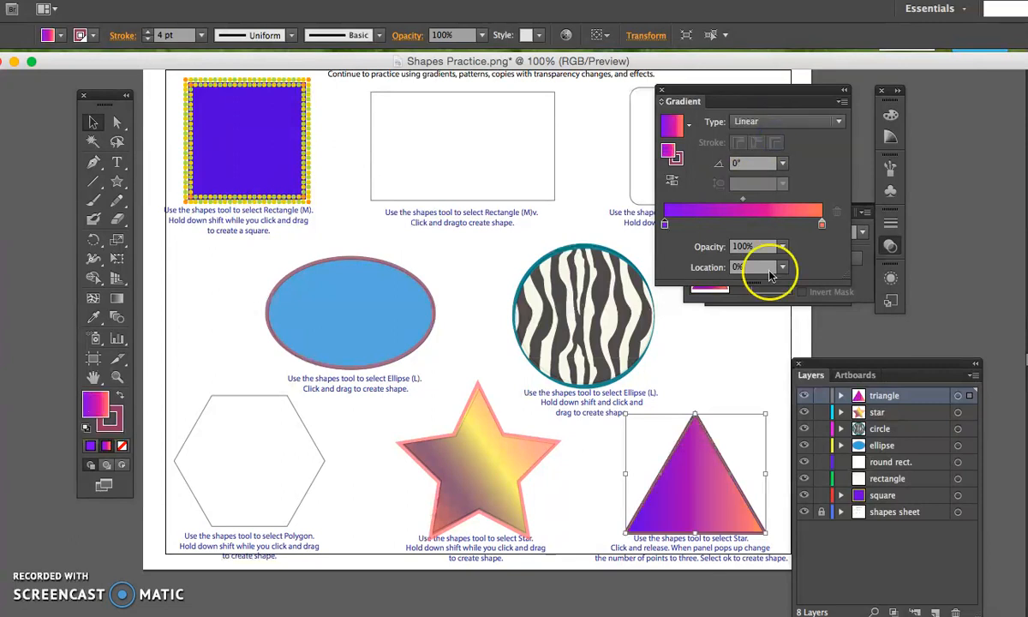
Shift the midpoint of the triangle's linear gradient to 42.83% and close the gradient settings.
left_click(743, 199)
left_click_drag(734, 202, 733, 202)
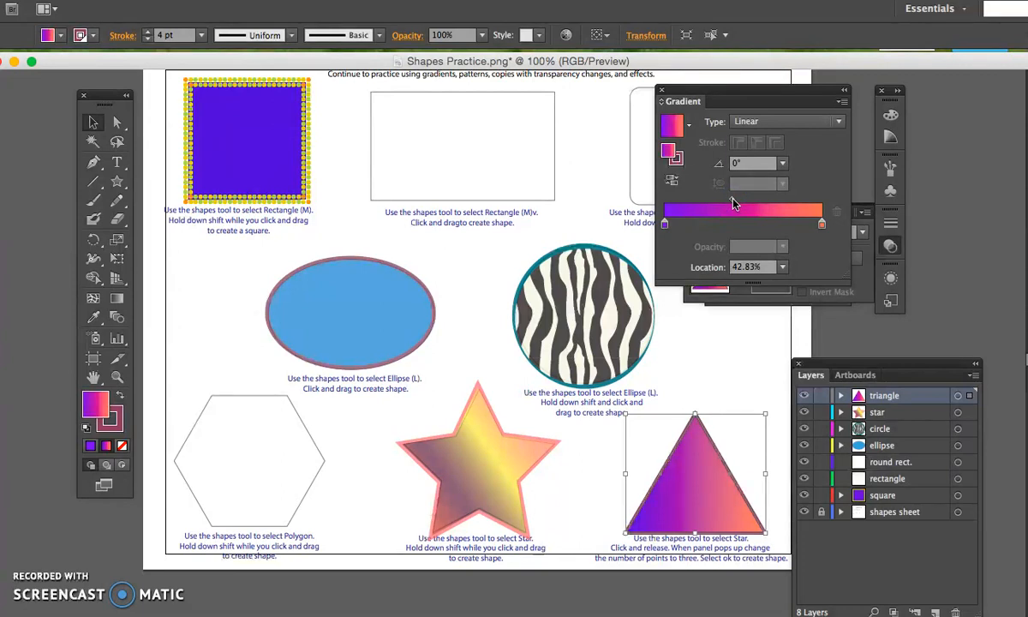
left_click(659, 93)
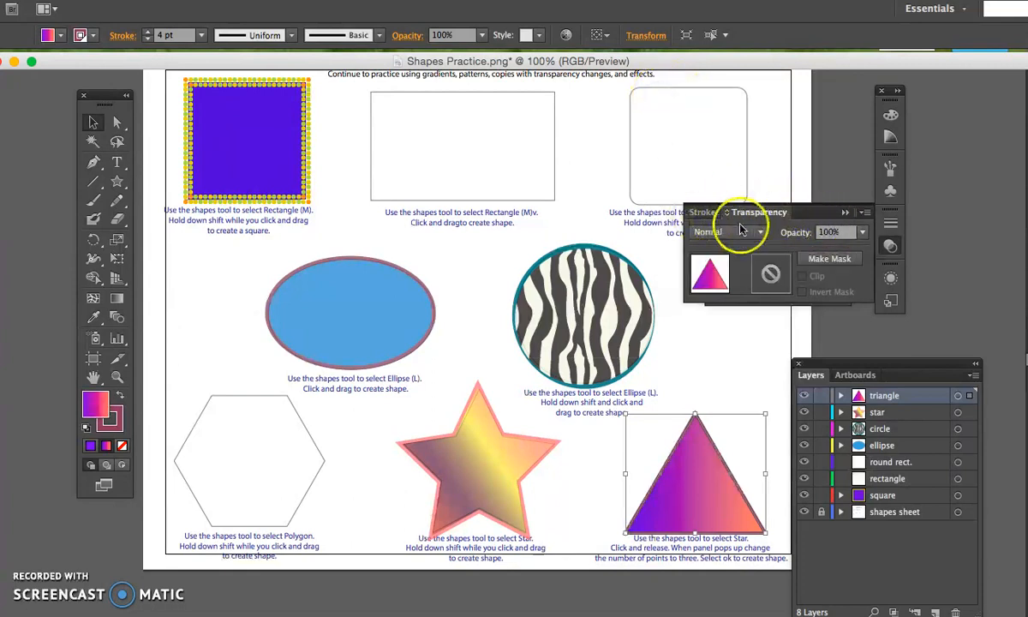
Reset the Essentials workspace, bring up the transparency settings again and move the toolbox fully into view over the practice sheet.
left_click(844, 214)
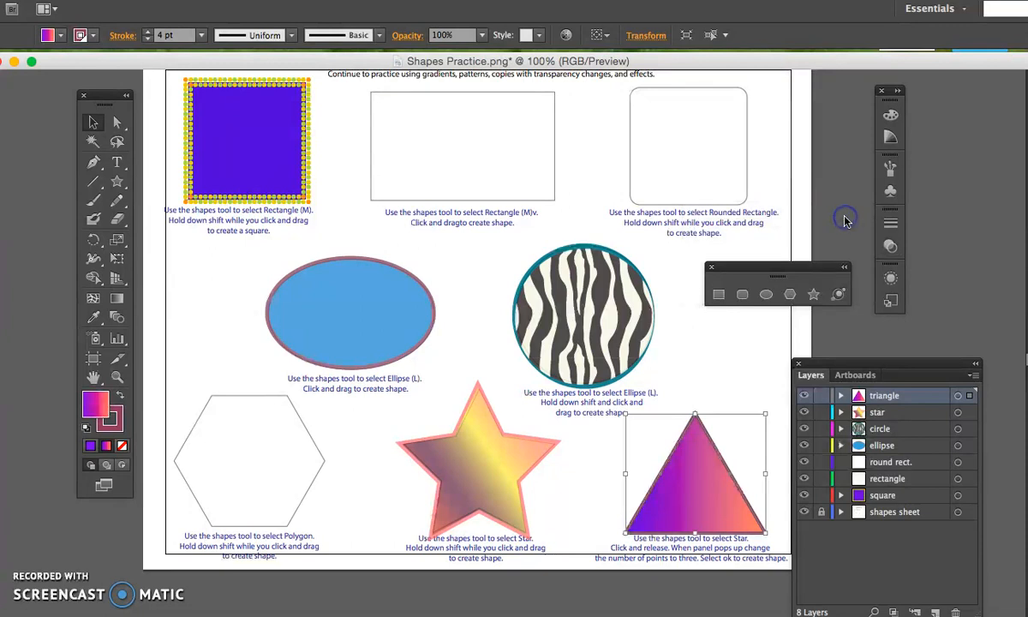
left_click(927, 11)
left_click(943, 132)
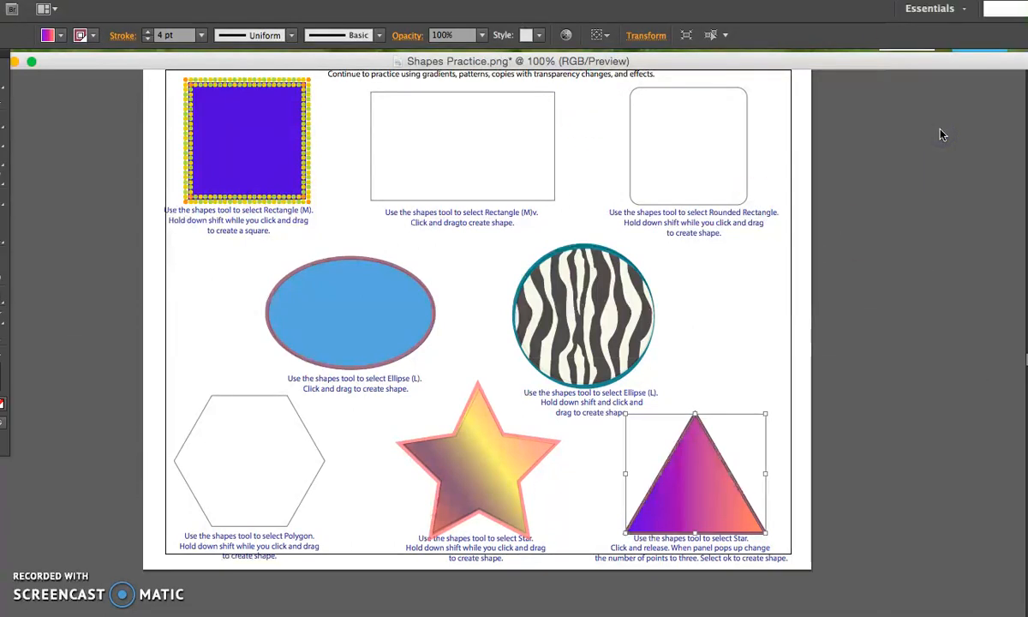
left_click(933, 372)
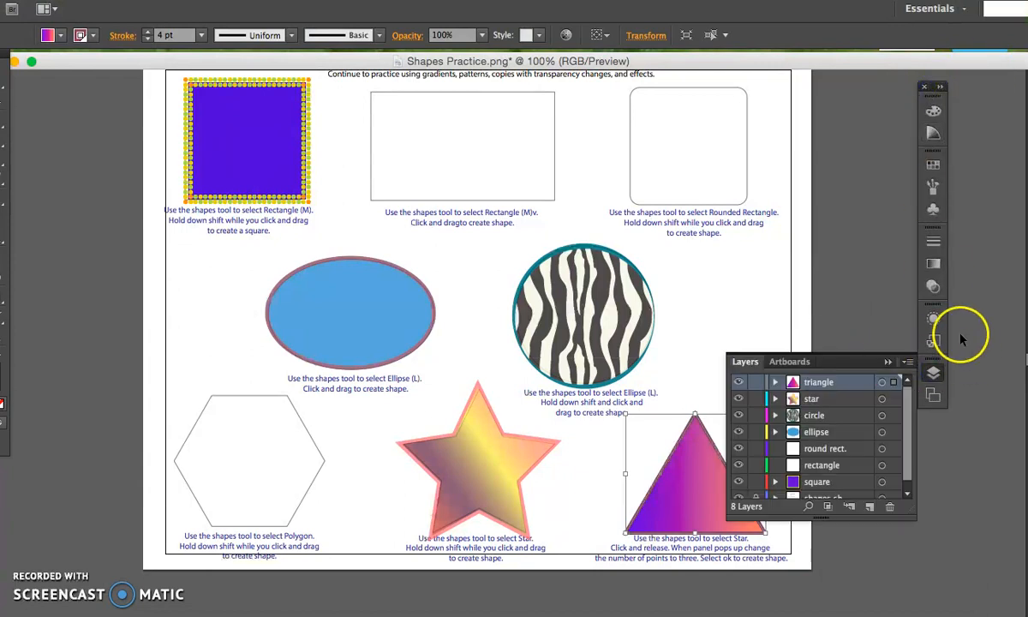
left_click(933, 289)
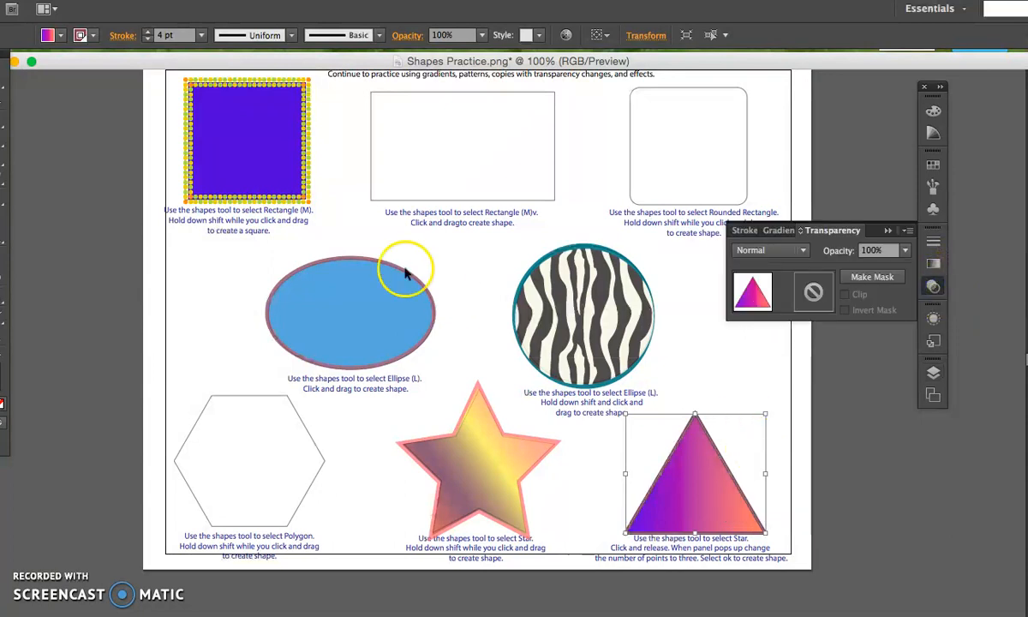
left_click_drag(3, 53, 150, 143)
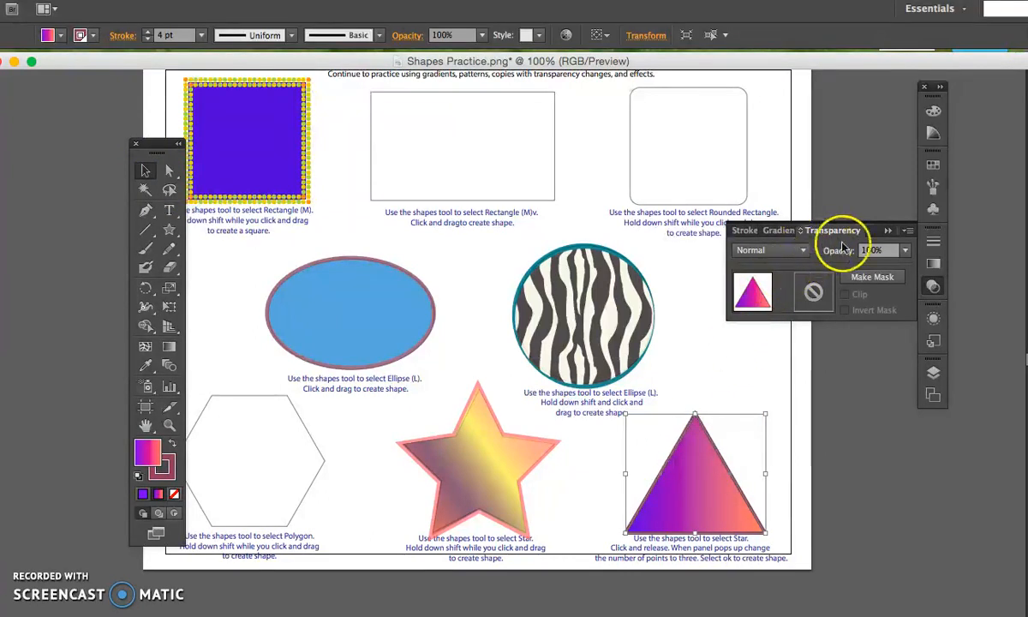
Try 60%, 80% and 40% opacity on the triangle, ending at 80%.
left_click(904, 250)
left_click(923, 371)
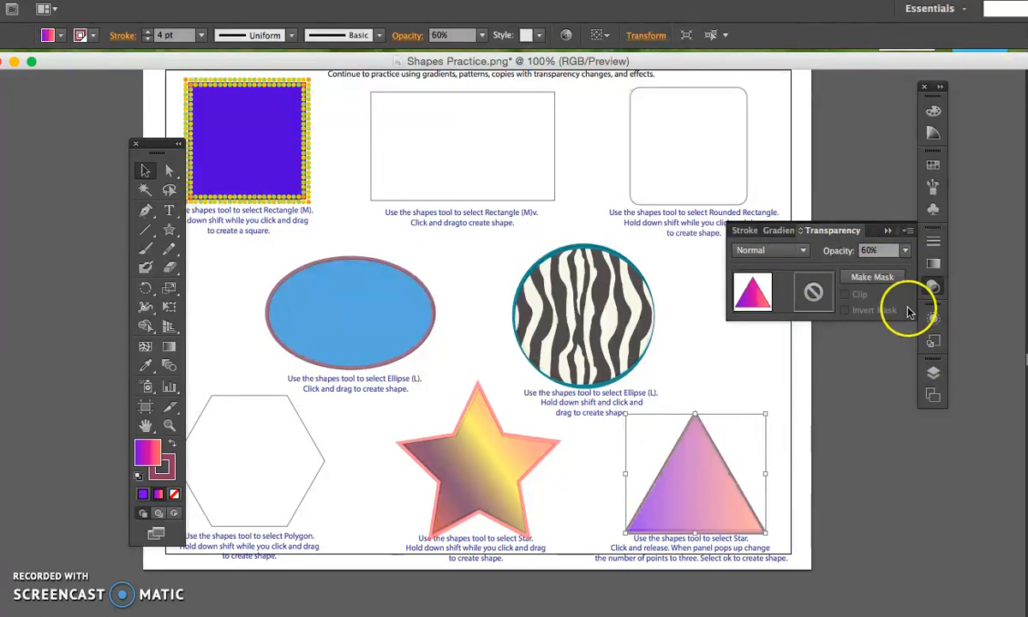
left_click(905, 250)
left_click(926, 404)
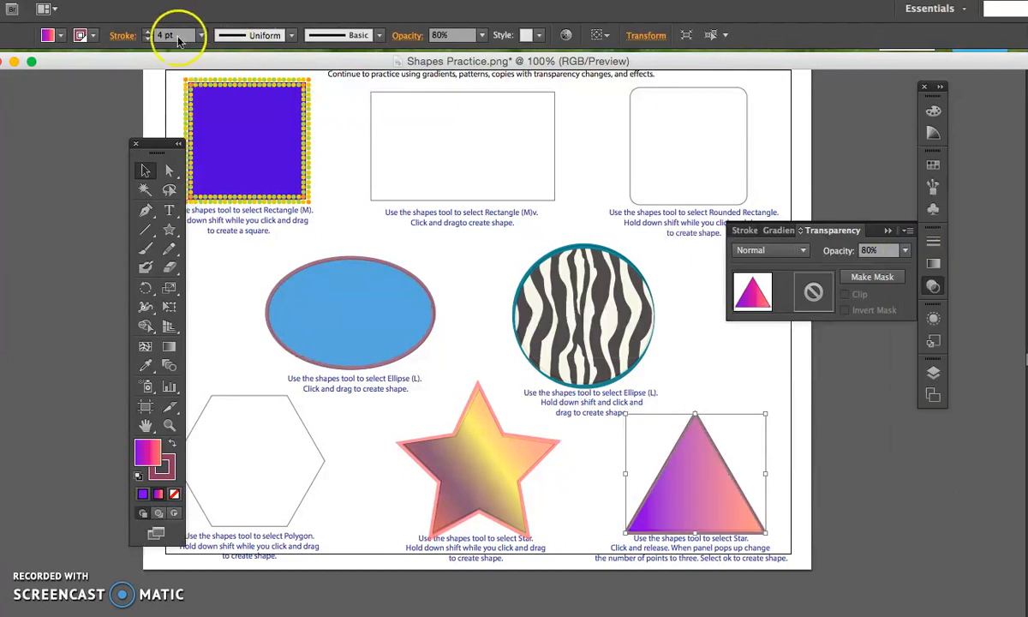
left_click(481, 35)
left_click(493, 122)
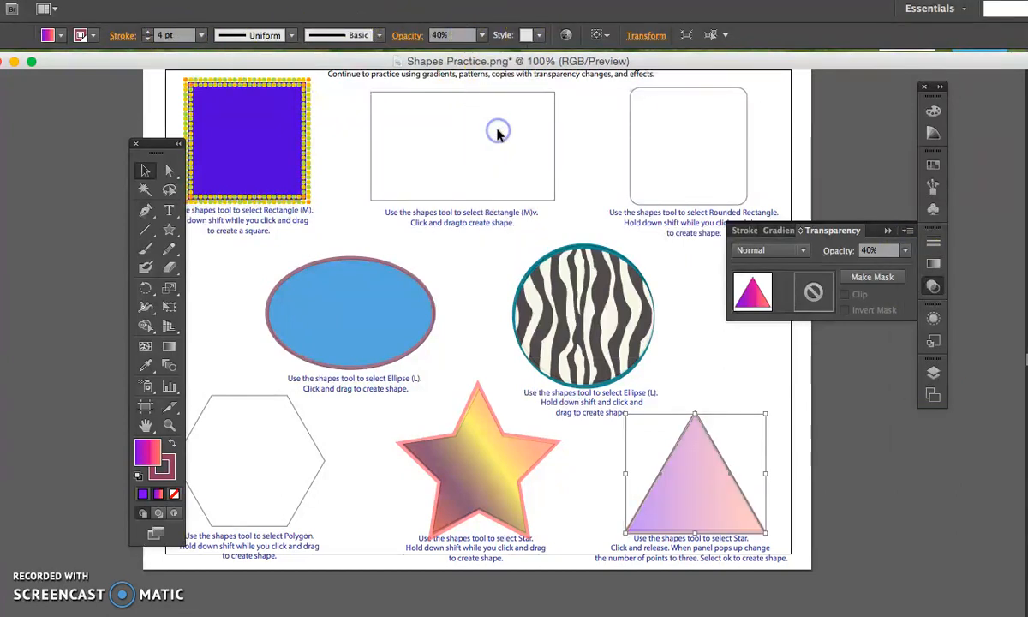
left_click(483, 38)
left_click(505, 172)
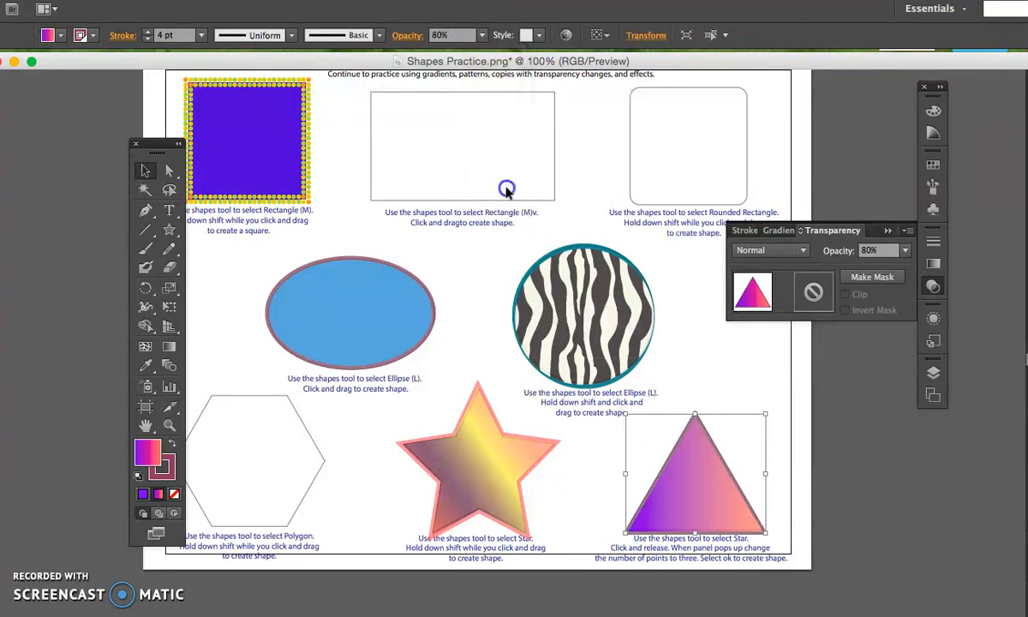
Set the zebra circle's opacity to 90% and the blue ellipse's opacity to 100%.
left_click(565, 304)
left_click(481, 35)
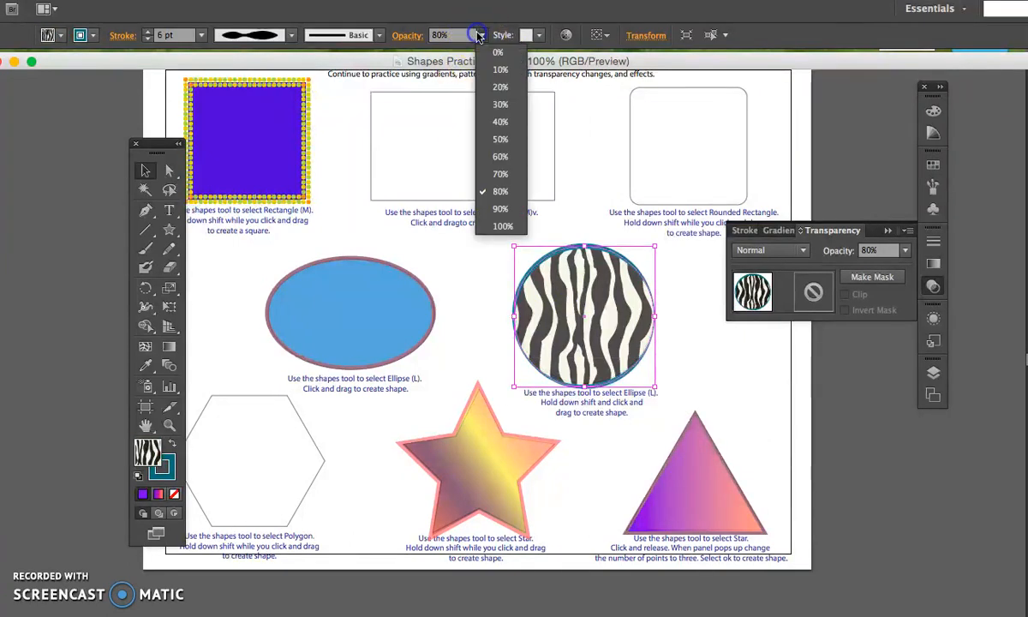
left_click(498, 209)
left_click(369, 257)
left_click(371, 270)
left_click(482, 35)
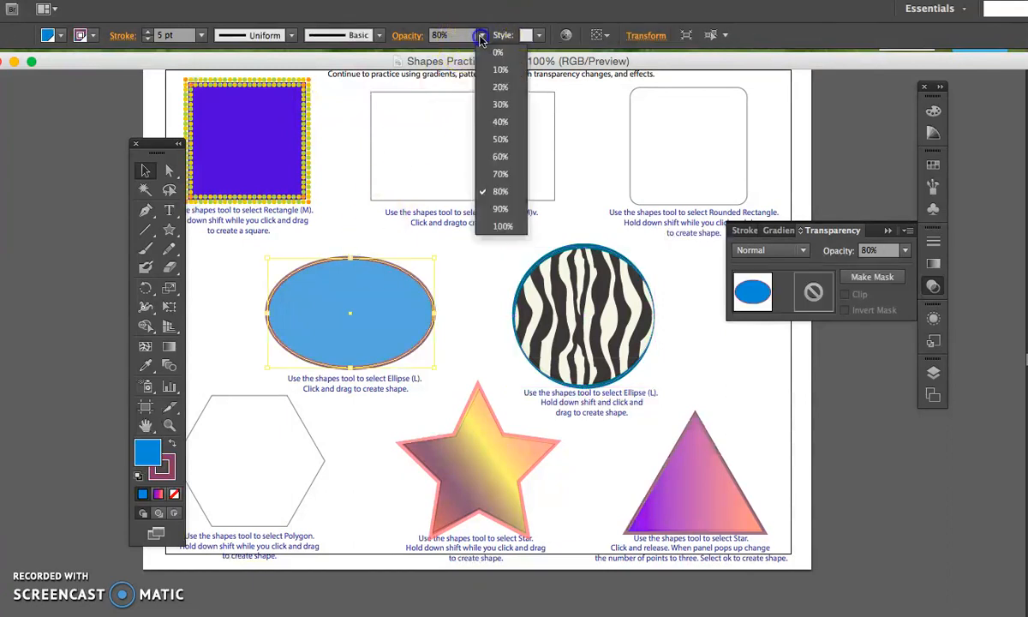
left_click(502, 225)
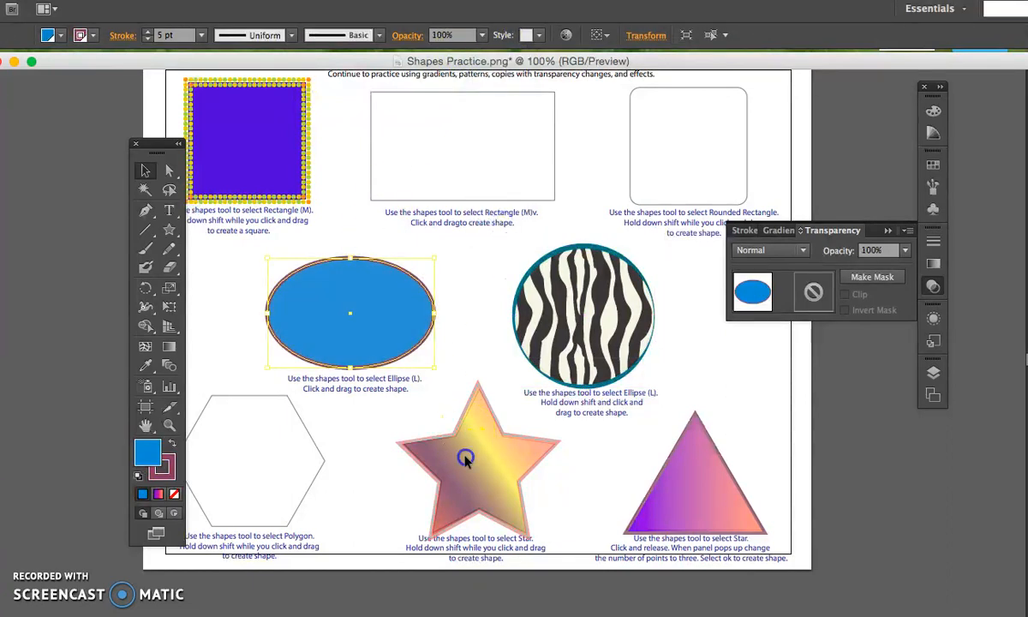
Set the star's opacity to 100% and the triangle's opacity to 70%, leaving nothing selected.
left_click(464, 458)
left_click(482, 35)
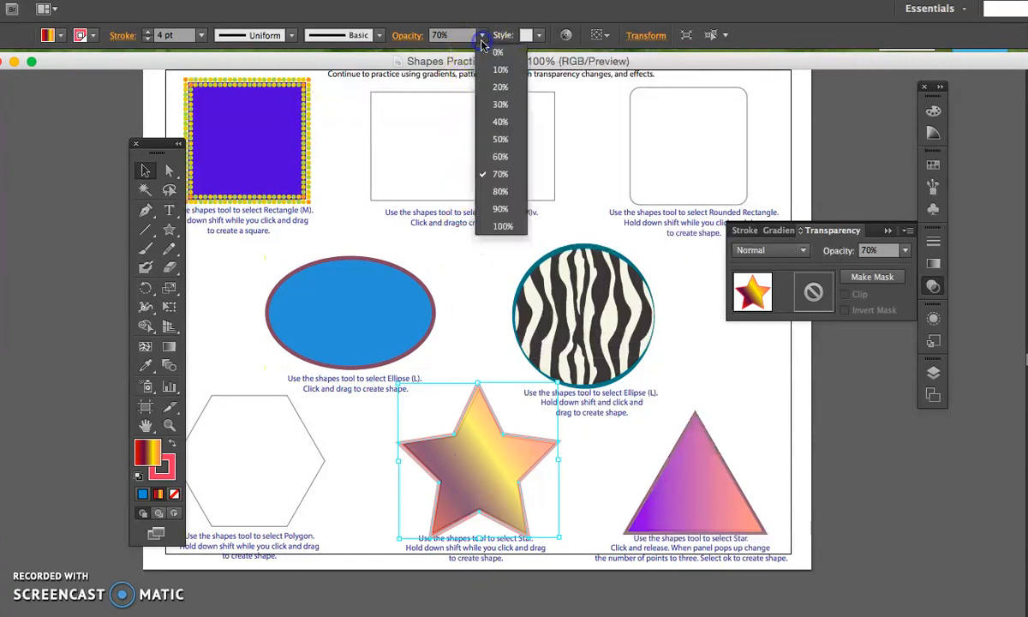
left_click(501, 226)
left_click(744, 501)
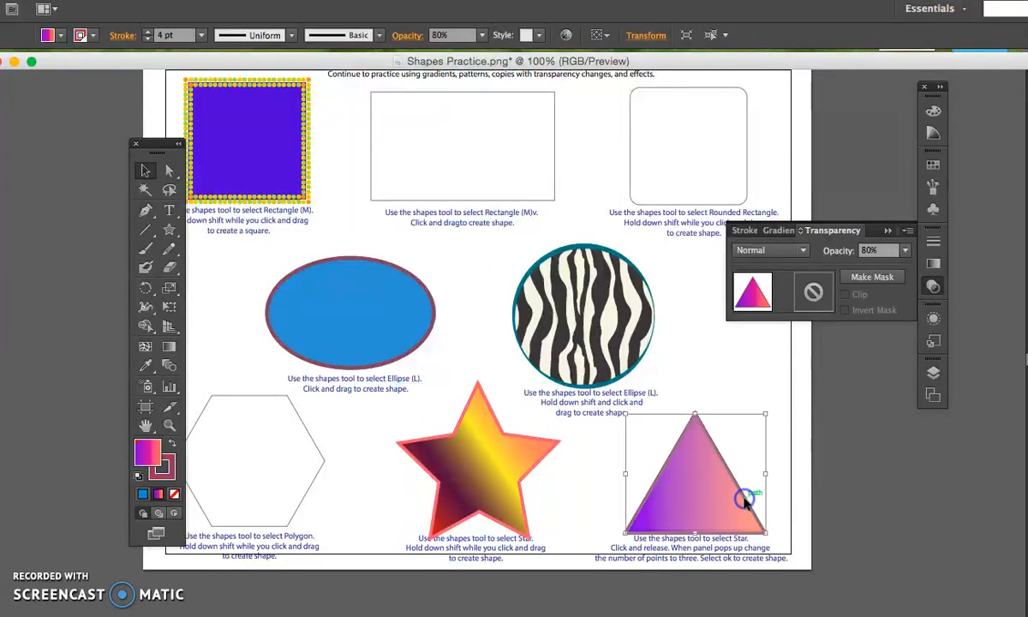
left_click(903, 250)
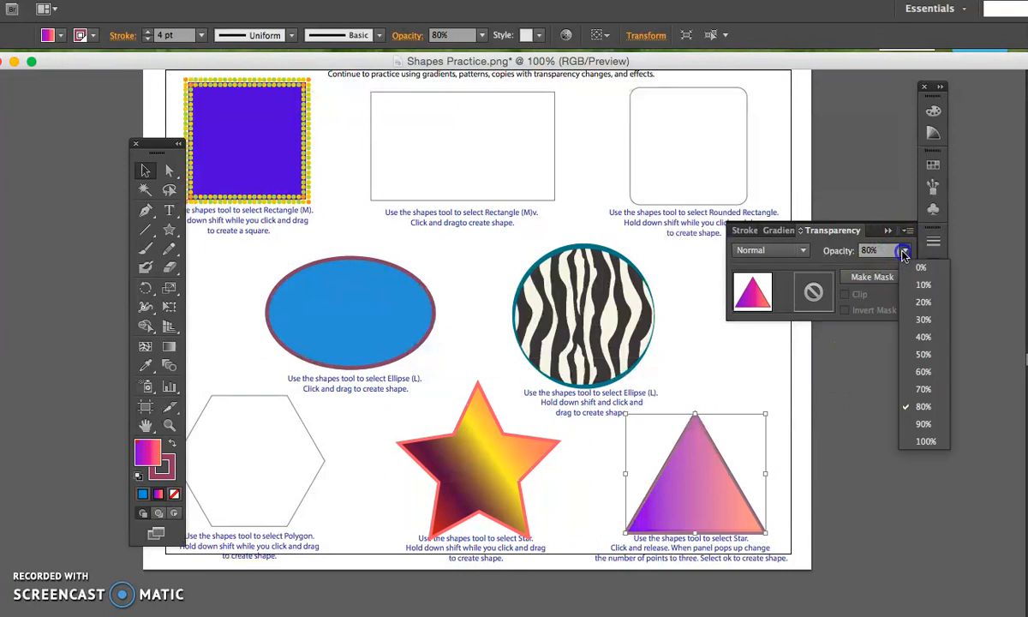
left_click(923, 389)
left_click(736, 370)
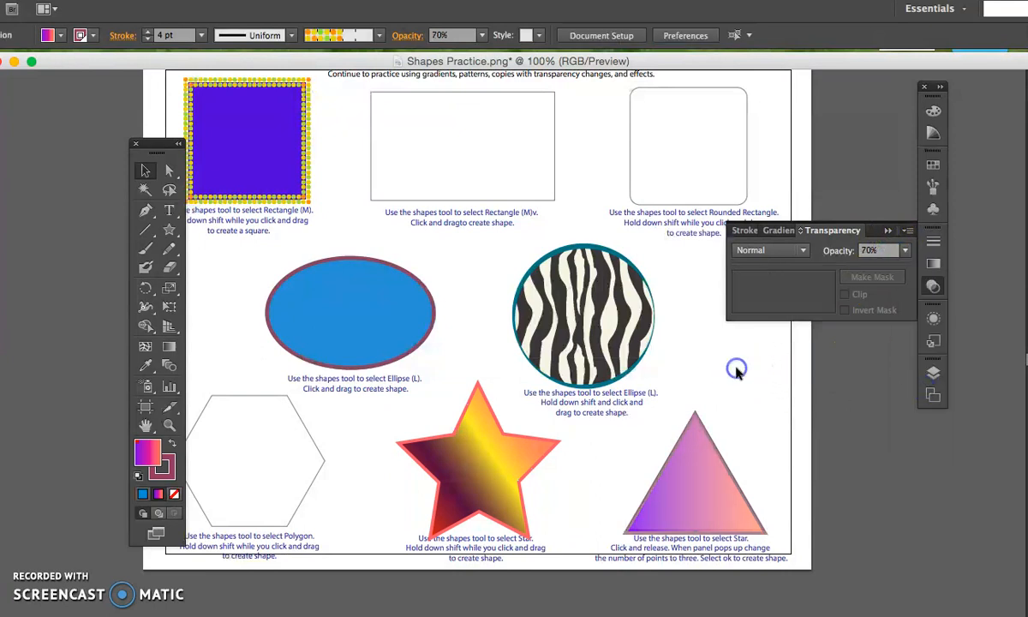
Shift the triangle slightly left of its outline and place one duplicate overlapping its right side, deleting the extra copy.
left_click(695, 504)
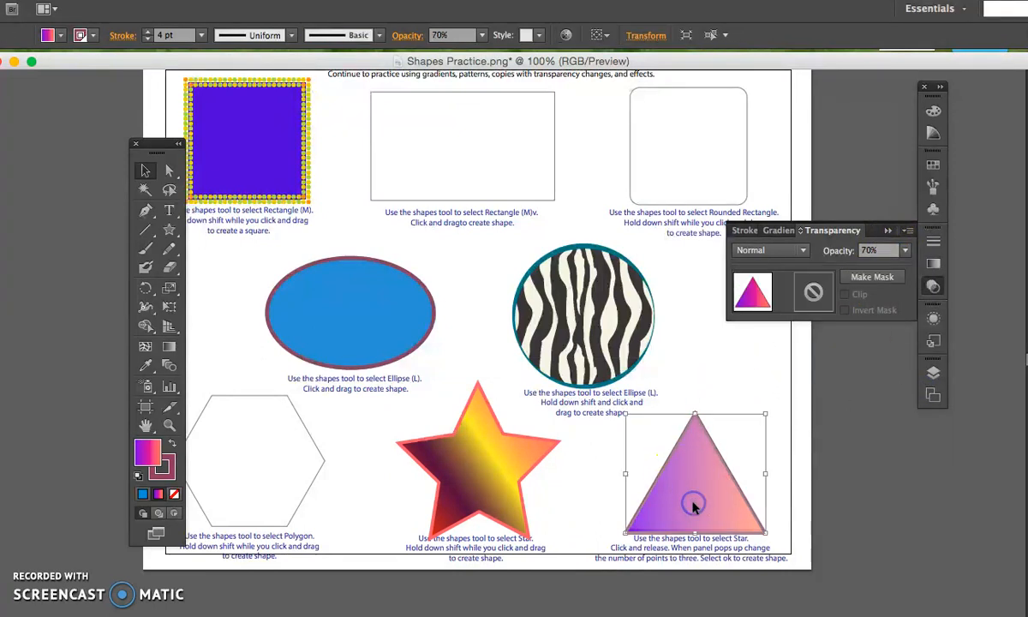
left_click_drag(689, 492, 672, 493)
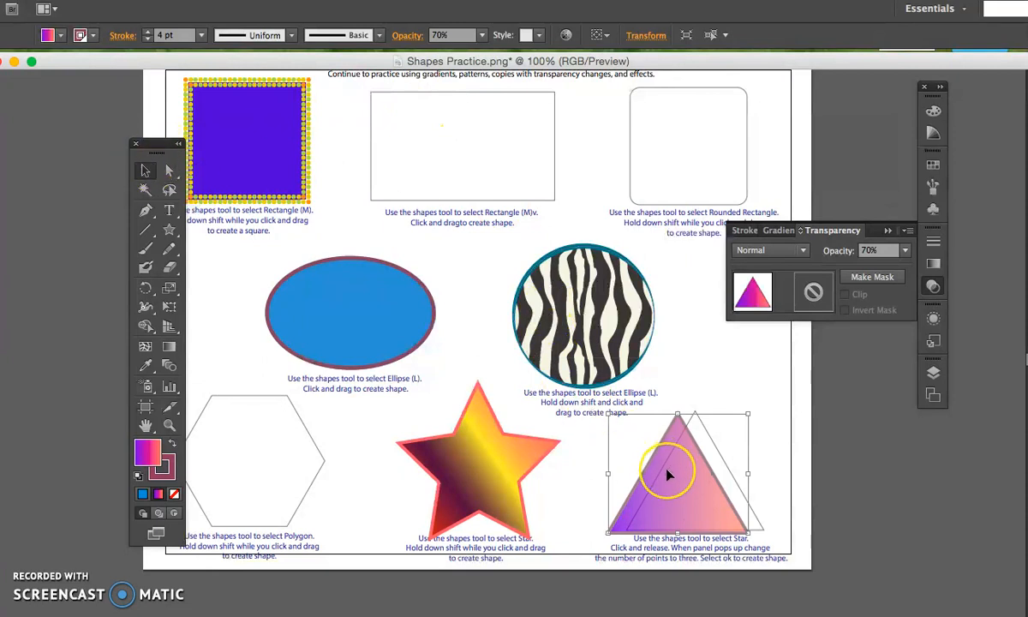
left_click_drag(668, 475, 867, 561)
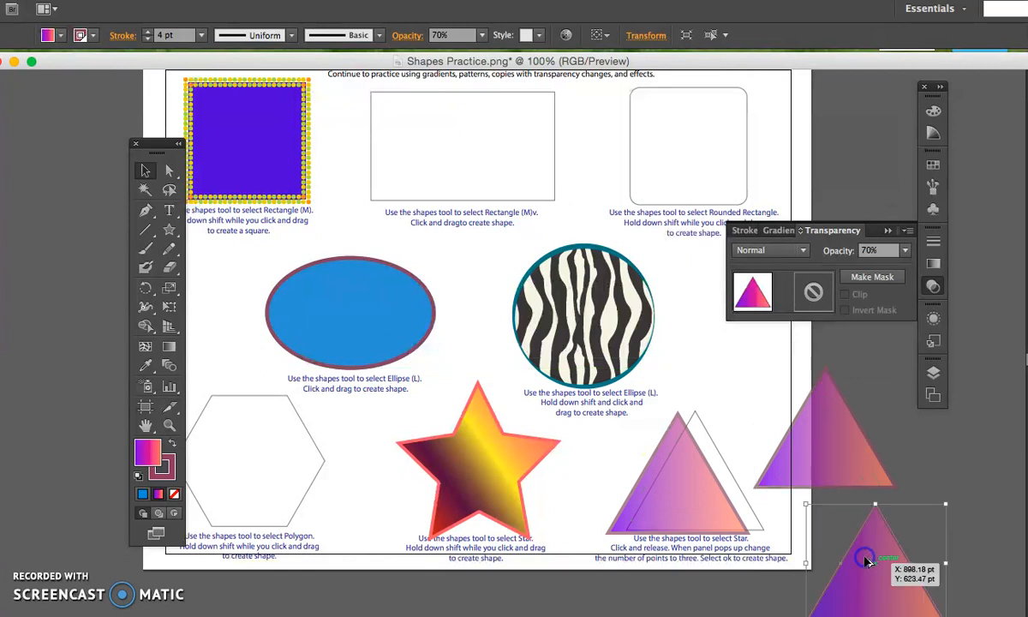
key("Delete")
left_click_drag(835, 471, 795, 482)
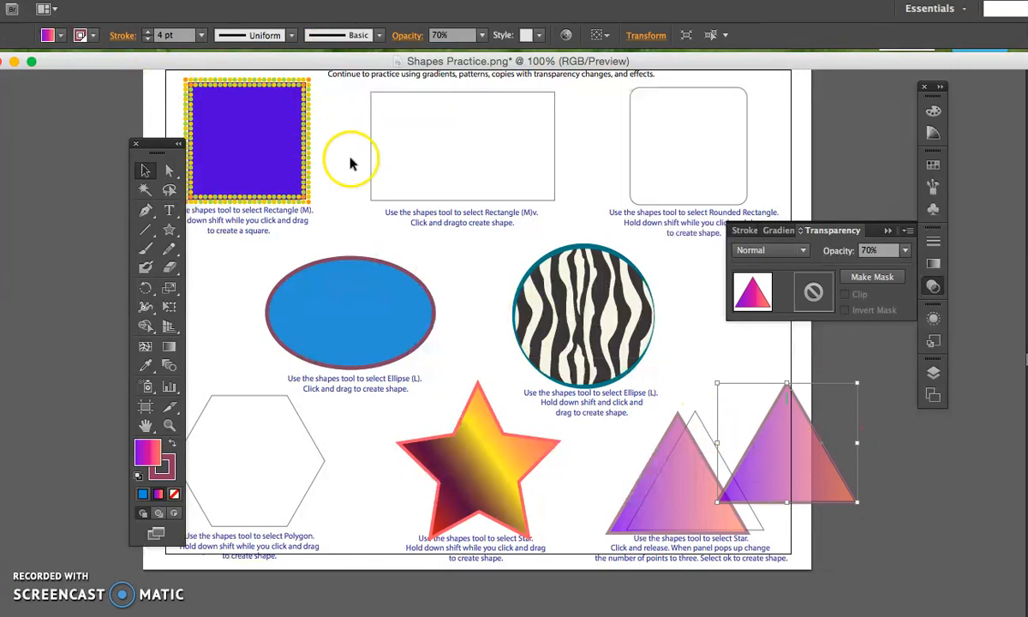
Fill the duplicate triangle with the zebra-stripe pattern, trying the blue swatch first.
left_click(63, 35)
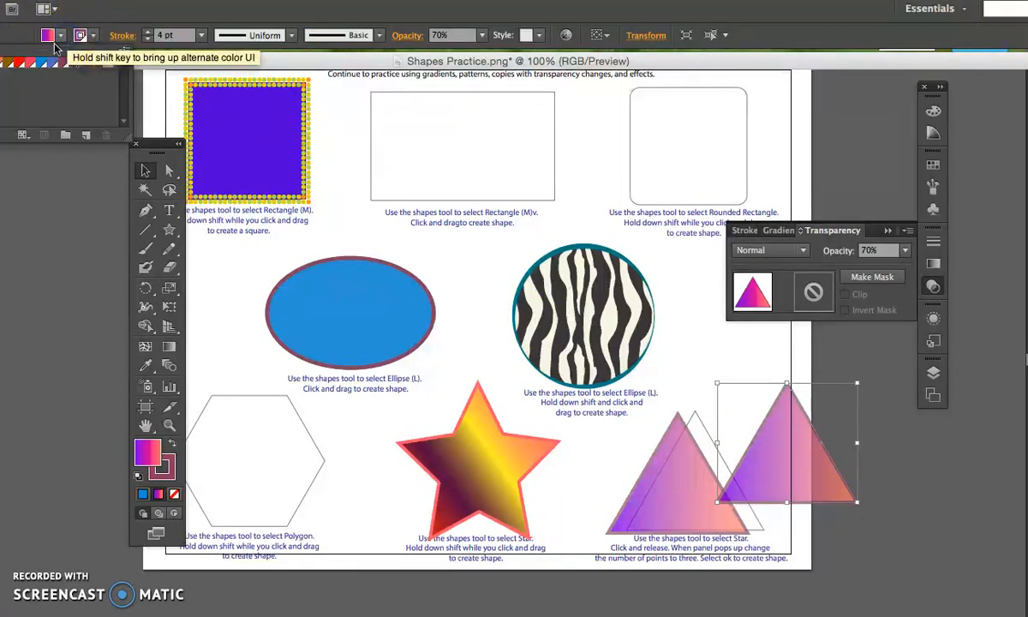
left_click(43, 63)
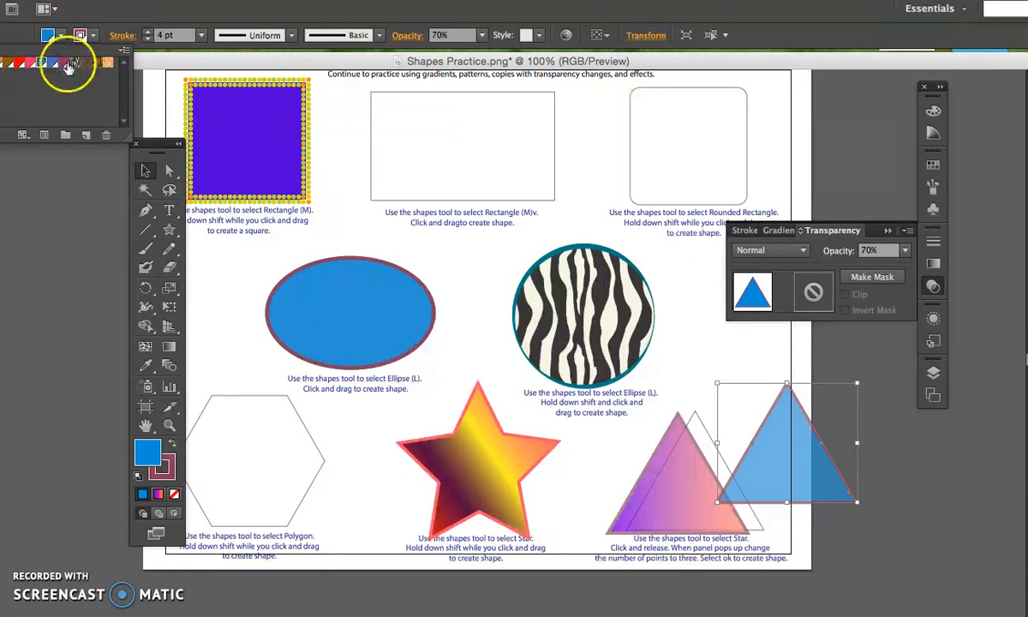
left_click(74, 64)
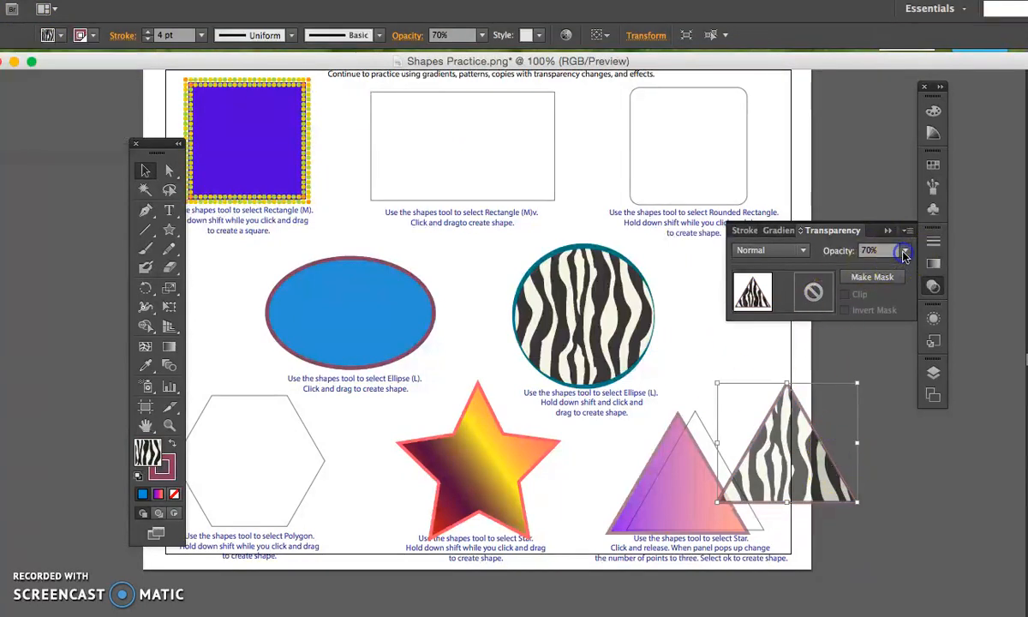
Lower the zebra triangle's opacity to 40% and stack it exactly on top of the gradient triangle.
left_click(904, 251)
left_click(922, 337)
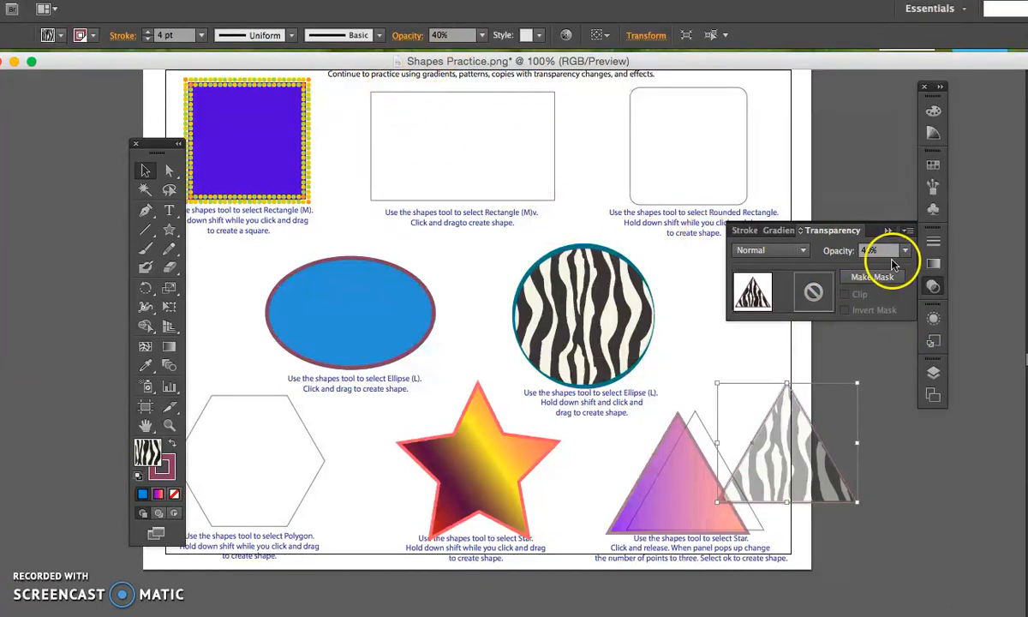
left_click_drag(753, 470, 676, 493)
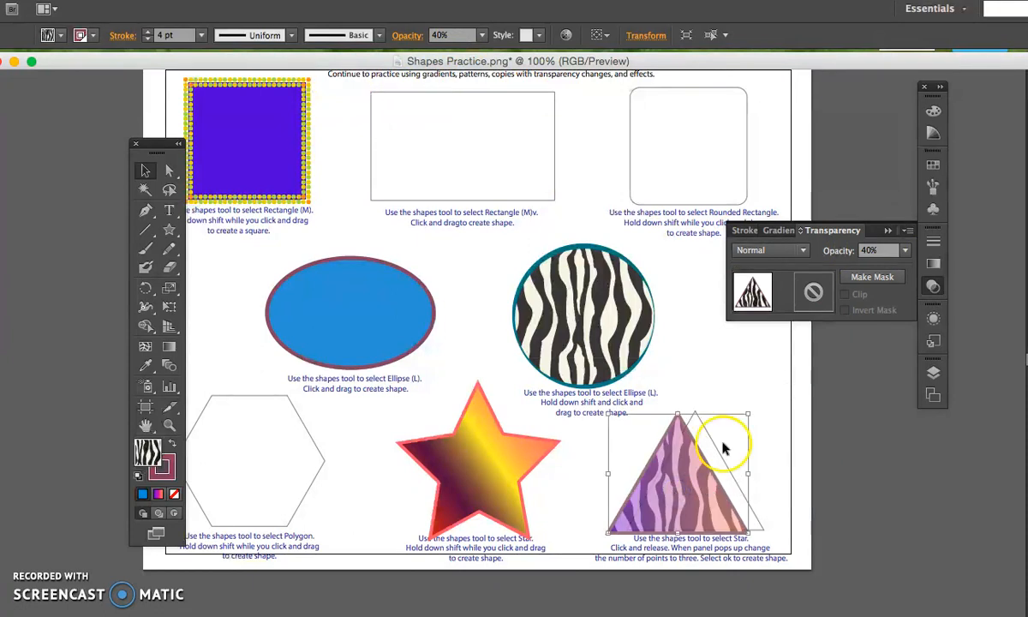
left_click(763, 415)
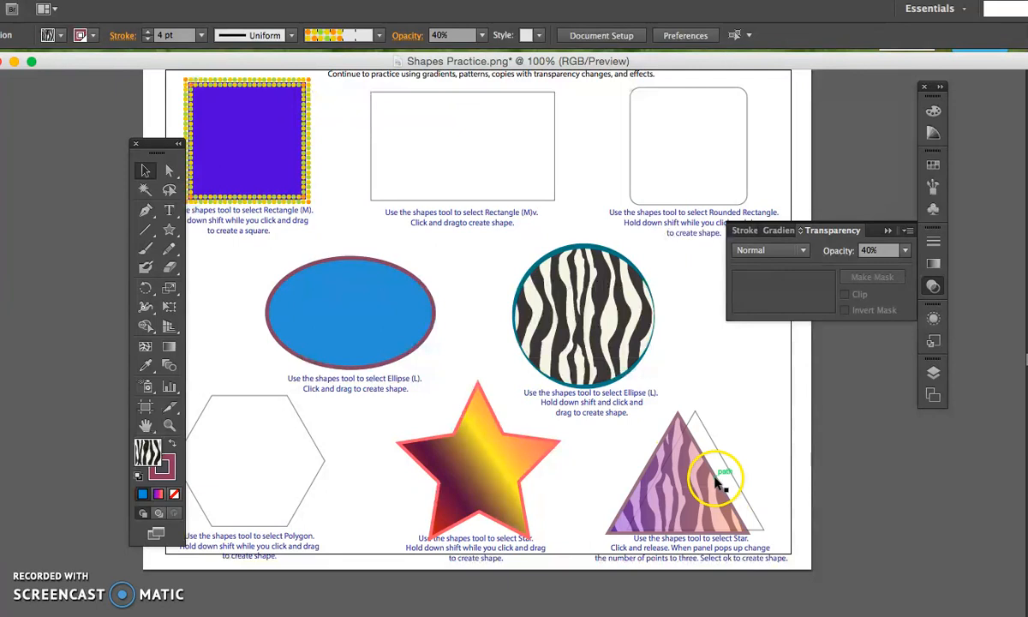
Expand the triangle layer and target its two paths one after the other to identify the stacked triangles.
left_click(935, 374)
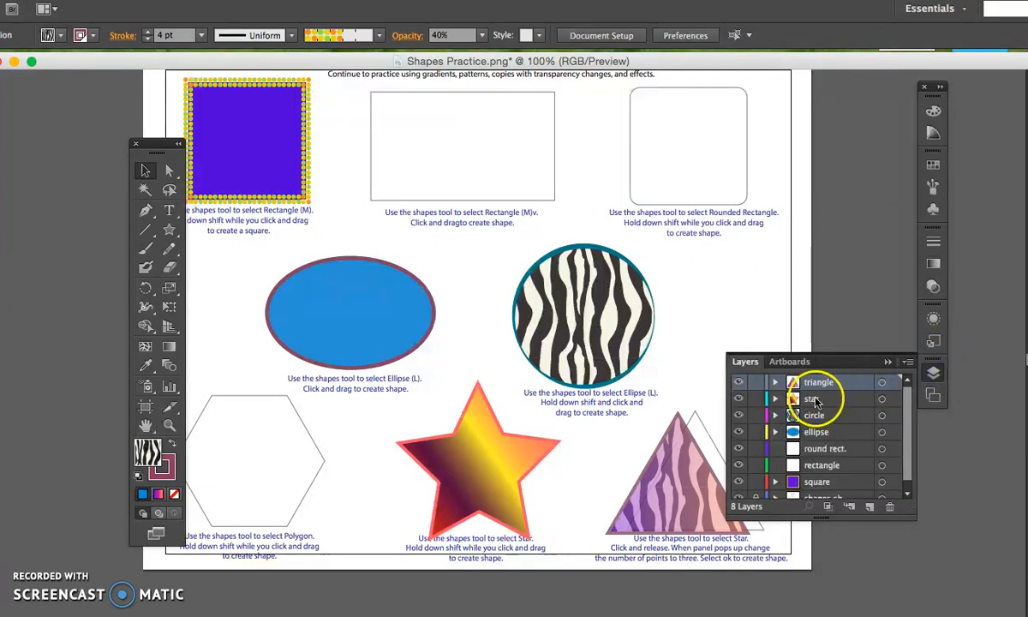
left_click(775, 385)
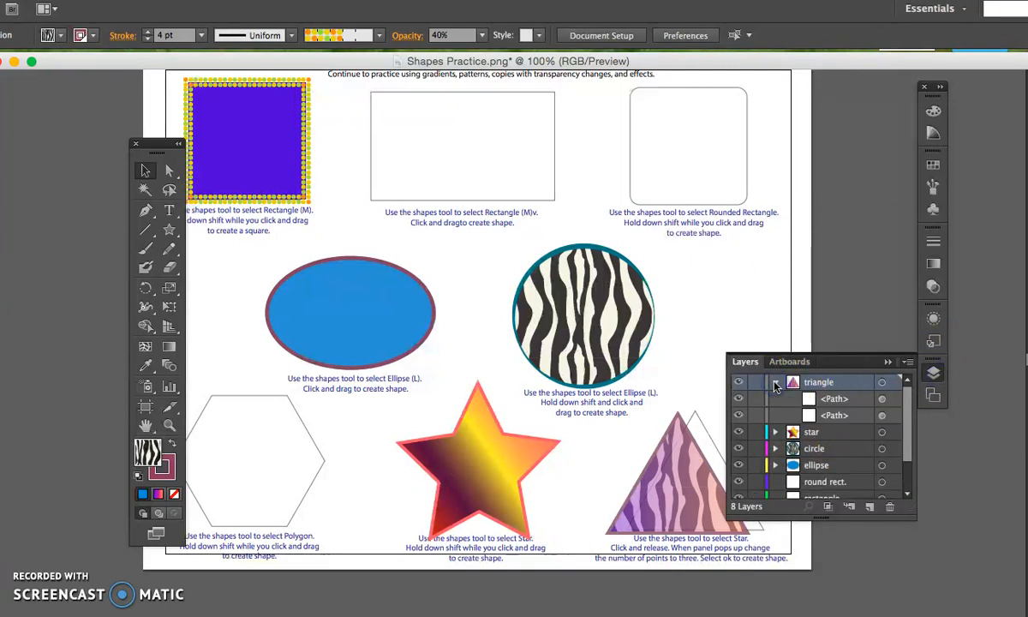
left_click(881, 400)
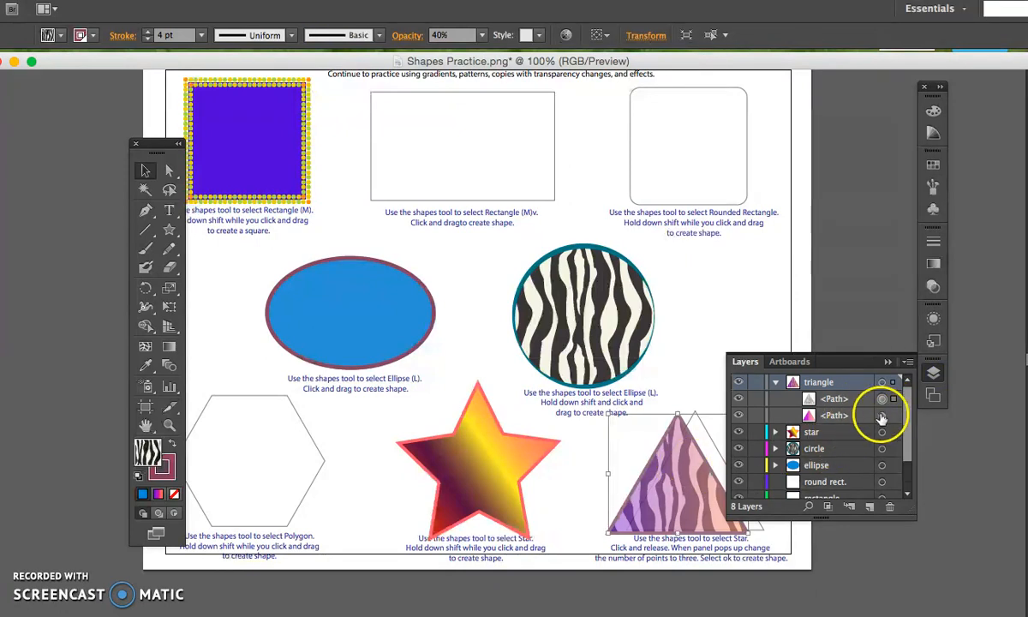
left_click(882, 415)
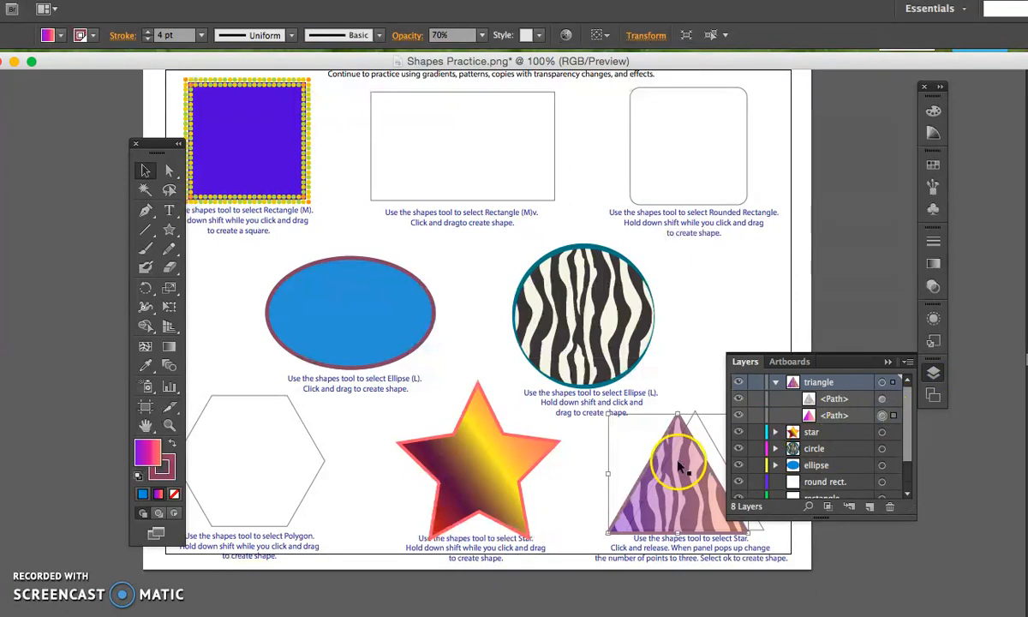
Select both stacked triangles and group them.
left_click(667, 387)
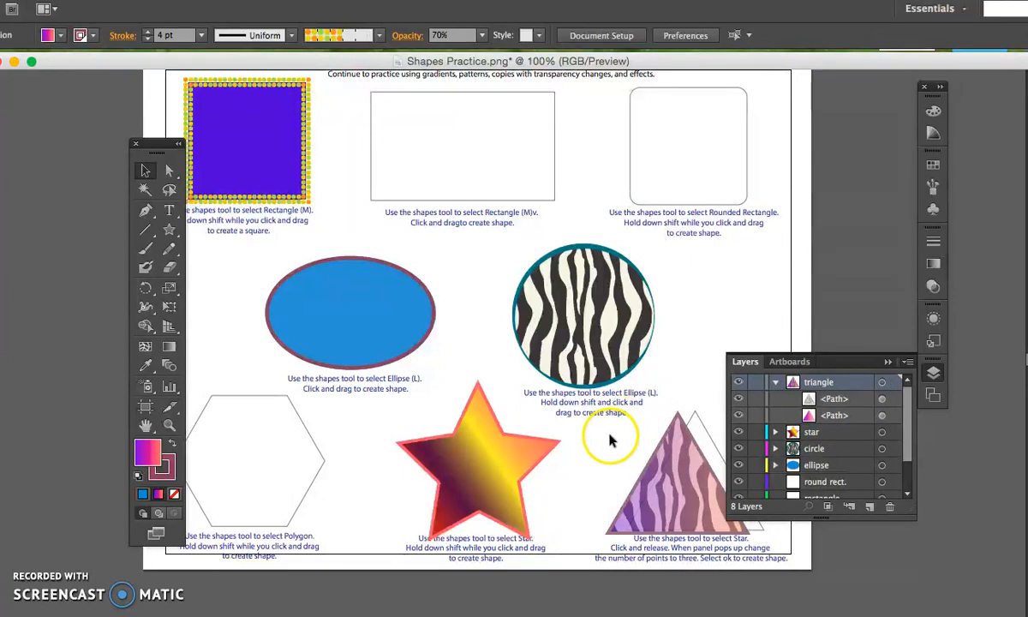
left_click_drag(676, 471, 702, 482)
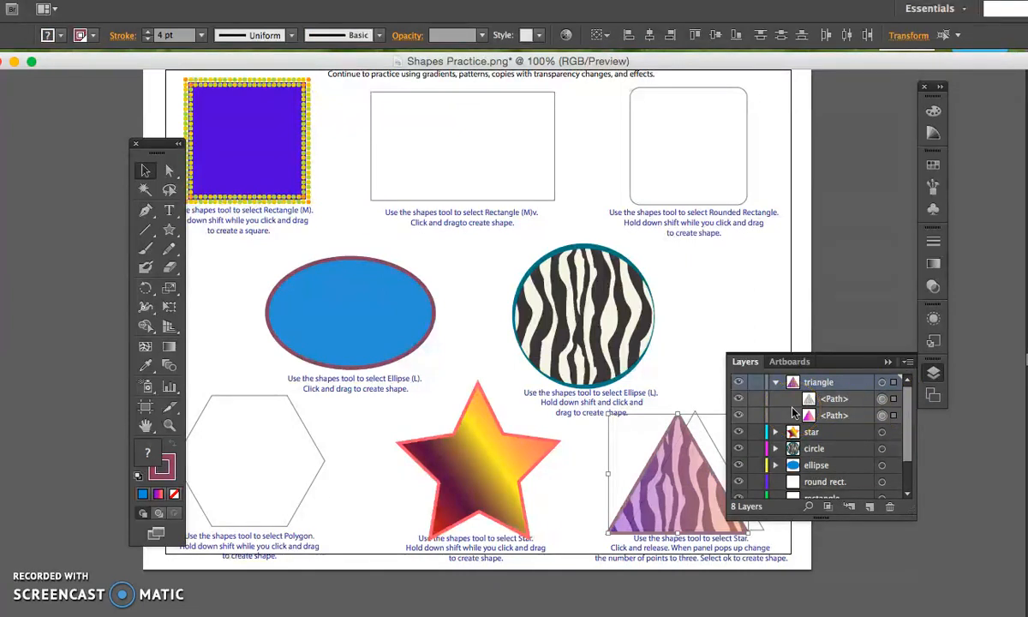
key("super+g")
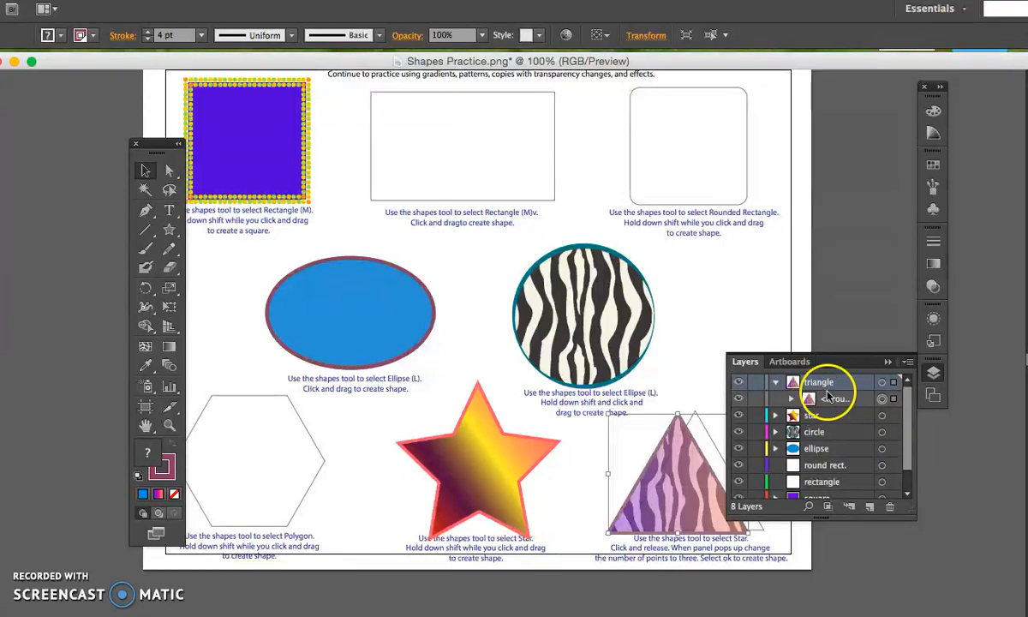
Move the grouped triangle onto the sheet's printed triangle outline and collapse the layer list.
left_click(693, 337)
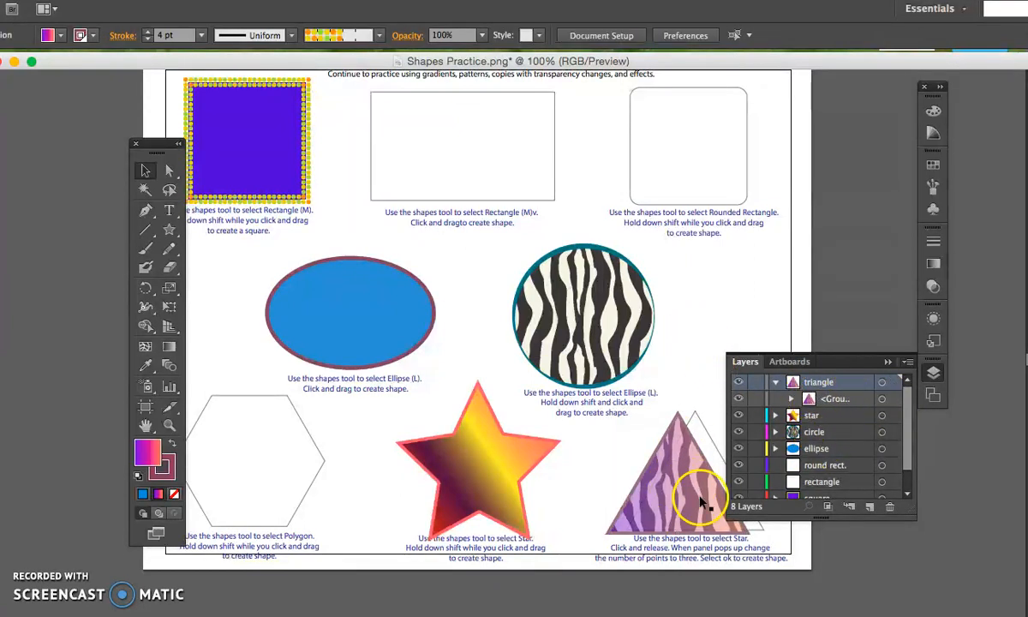
left_click_drag(657, 506, 685, 501)
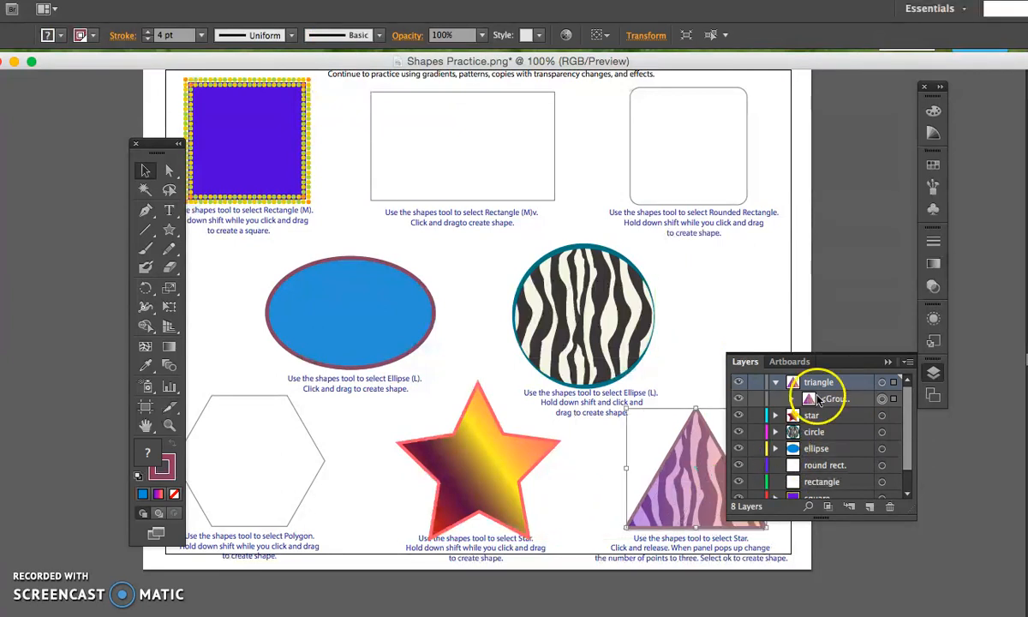
left_click(888, 364)
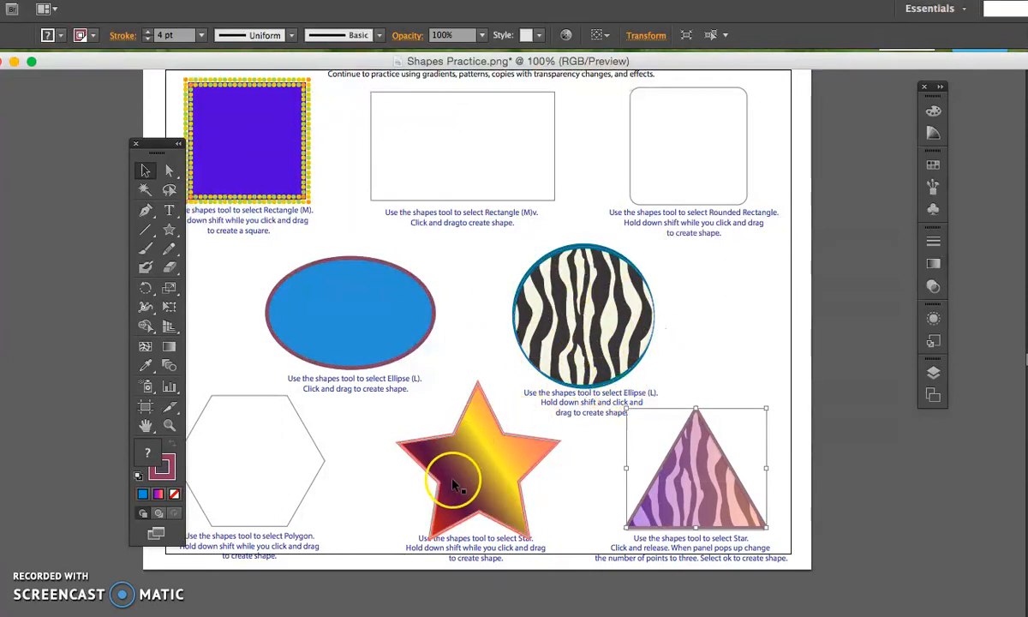
left_click_drag(460, 495, 520, 495)
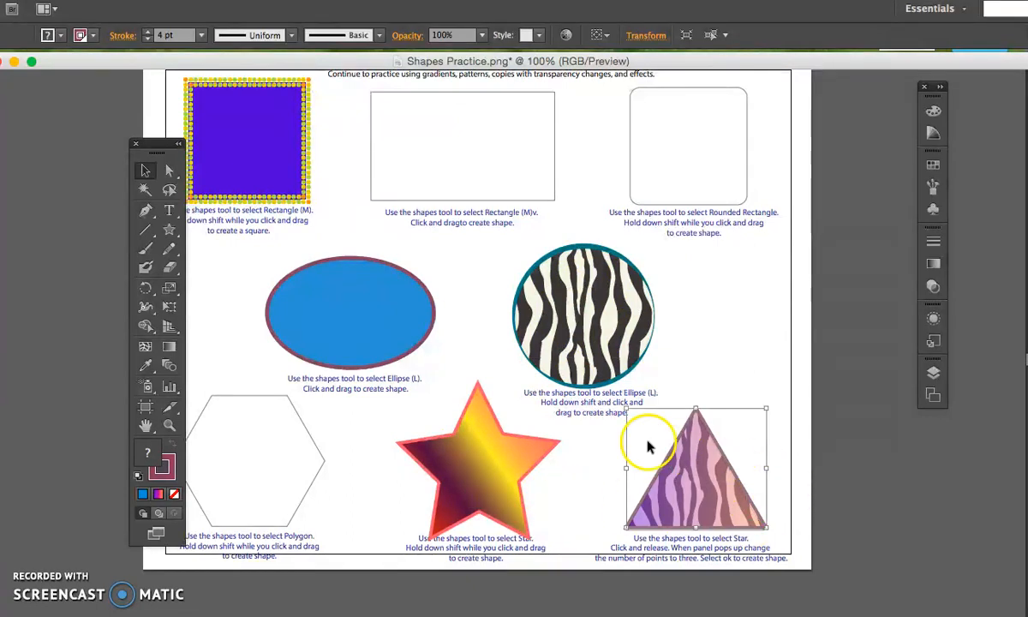
left_click(935, 269)
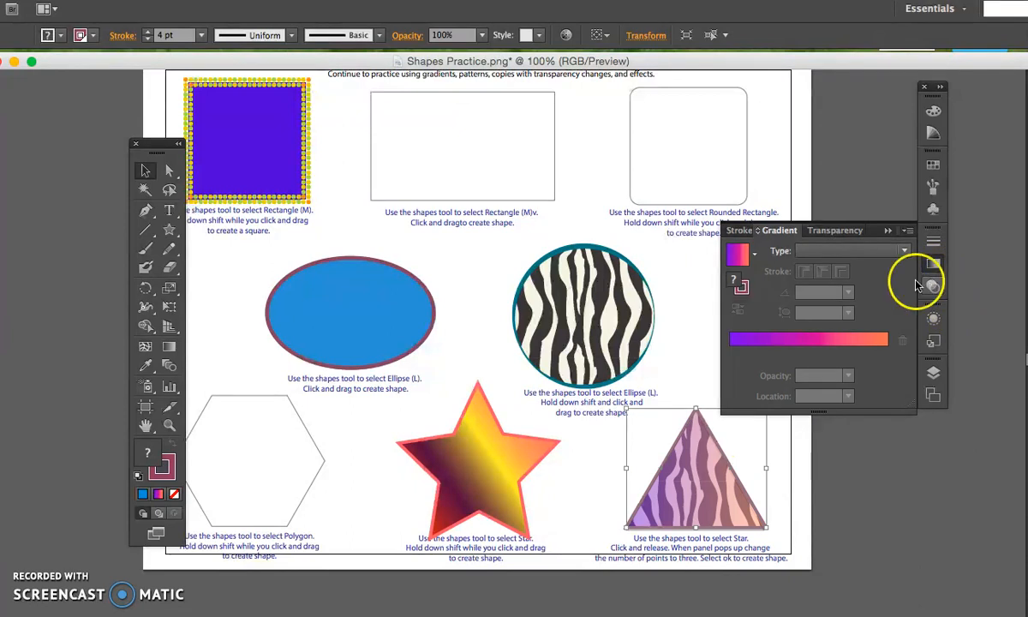
left_click(830, 233)
left_click(779, 230)
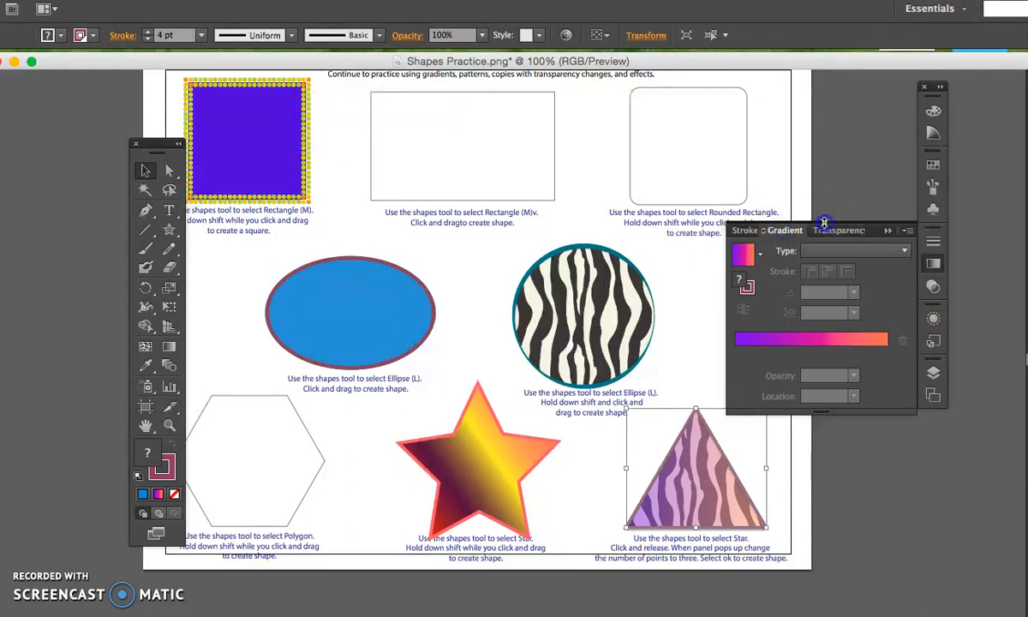
left_click(833, 237)
left_click(933, 287)
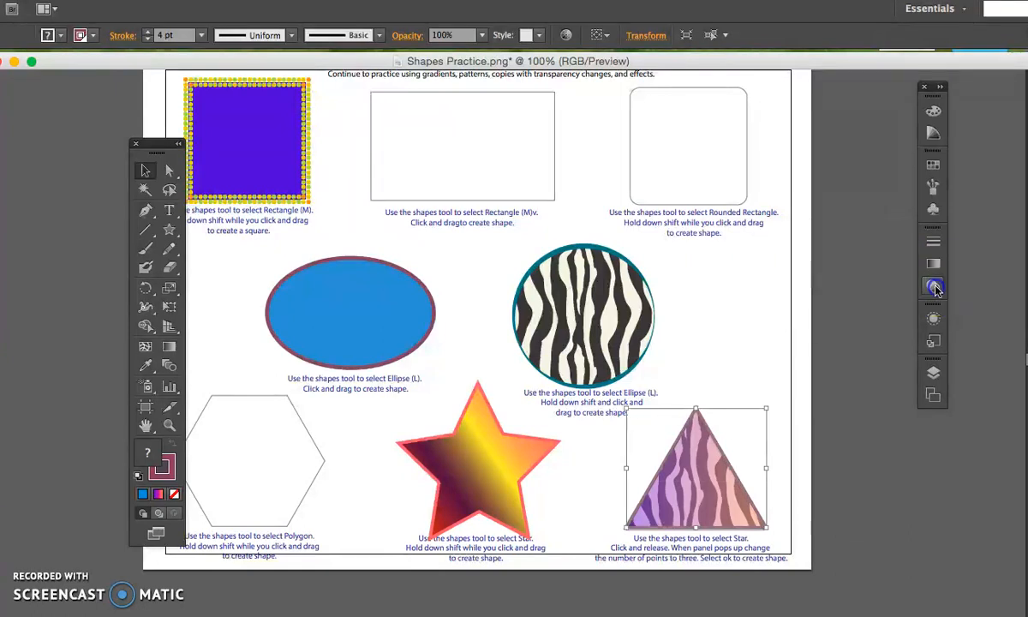
Float and enlarge the layer list so all layers show, and move the toolbox clear of the practice sheet.
left_click(934, 374)
left_click_drag(851, 361, 839, 212)
left_click_drag(905, 366, 947, 437)
left_click_drag(819, 202, 910, 222)
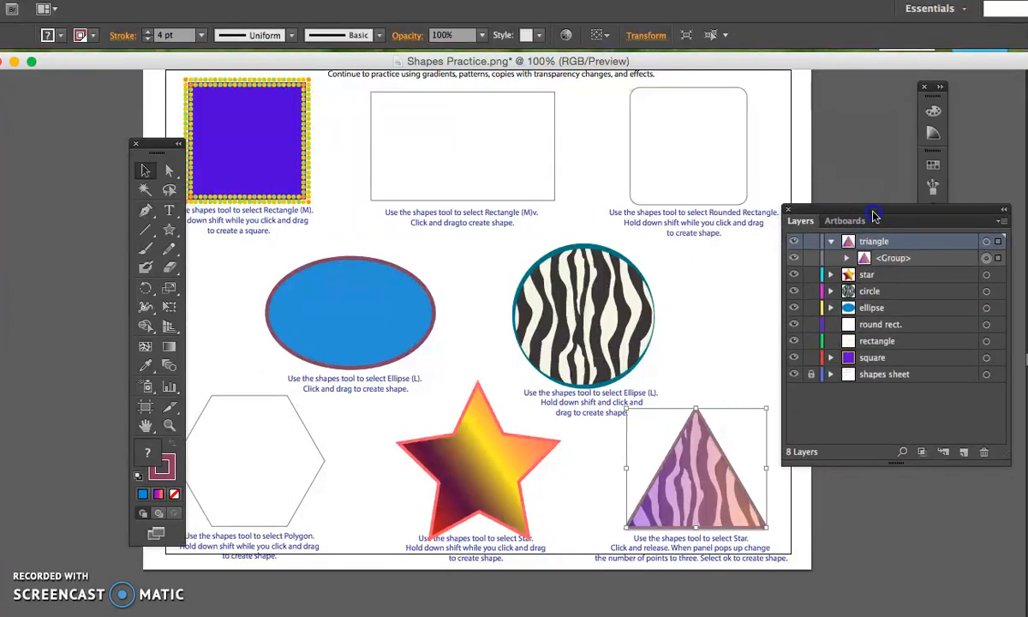
left_click_drag(152, 143, 87, 149)
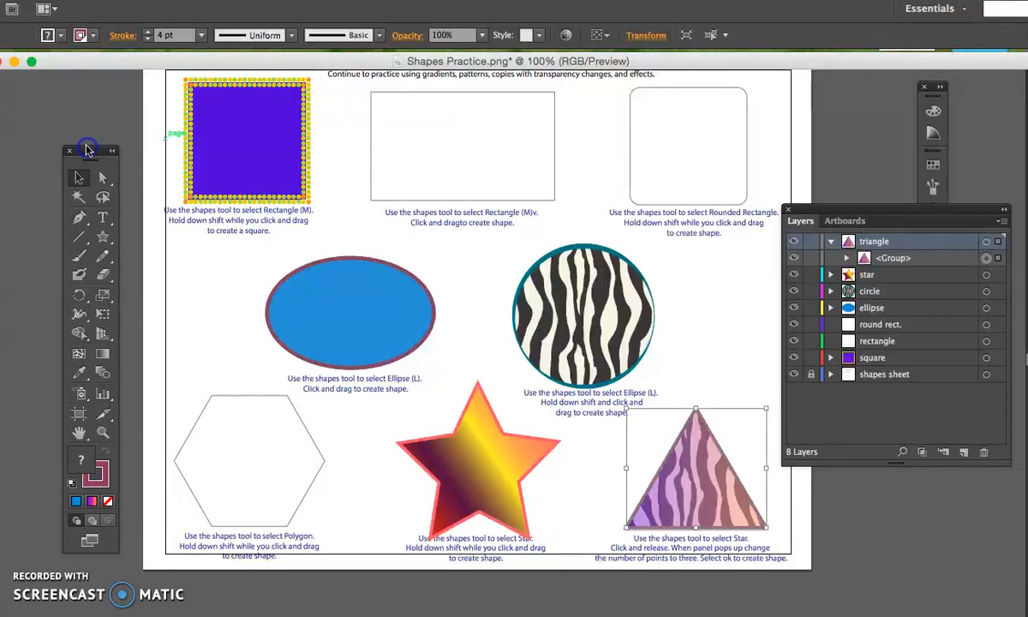
key("super+shift+a")
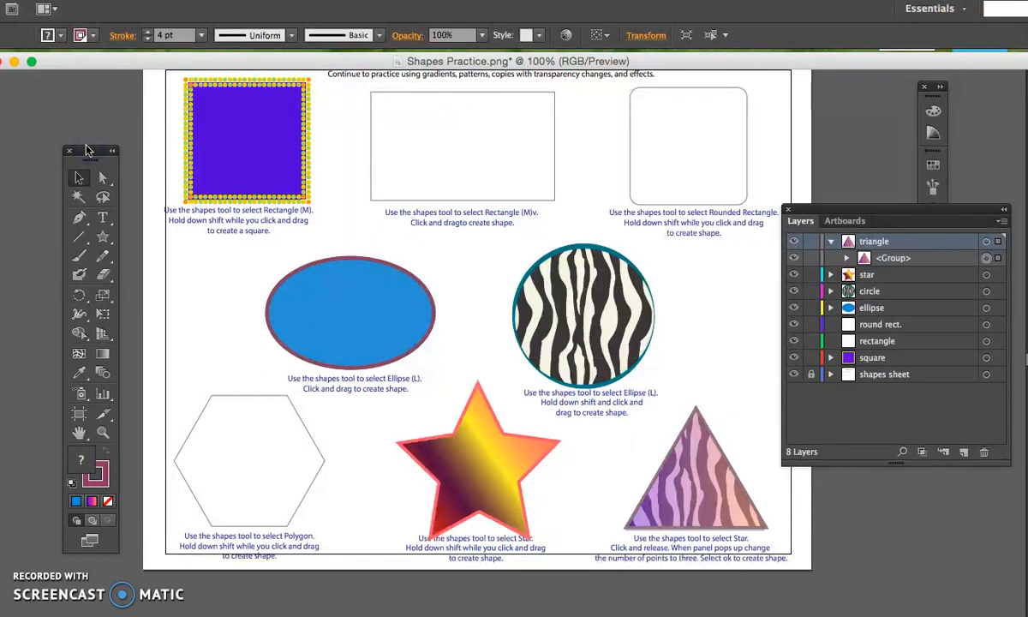
left_click_drag(133, 71, 1011, 602)
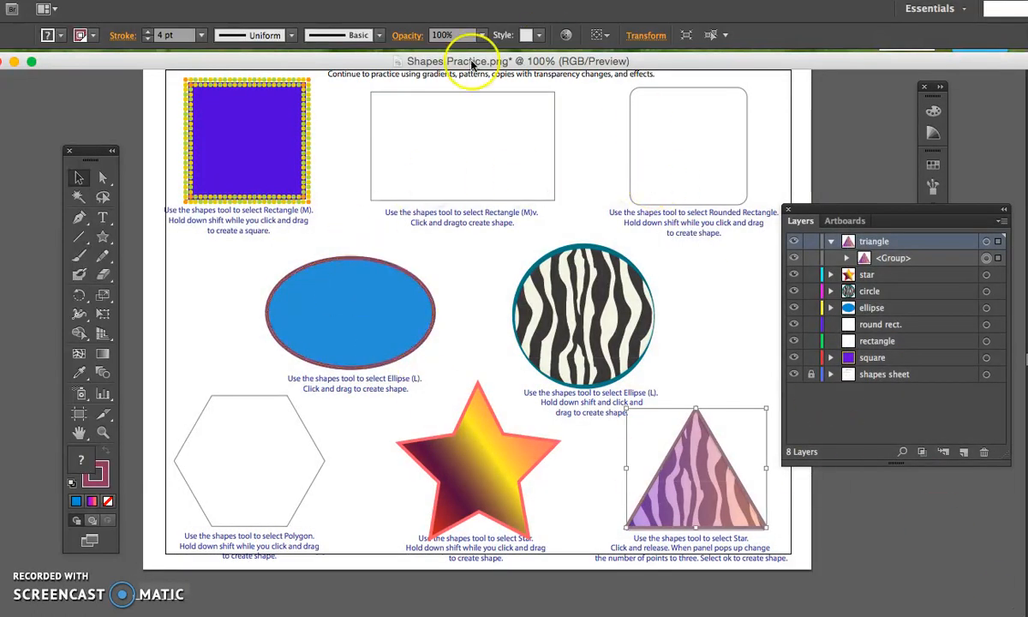